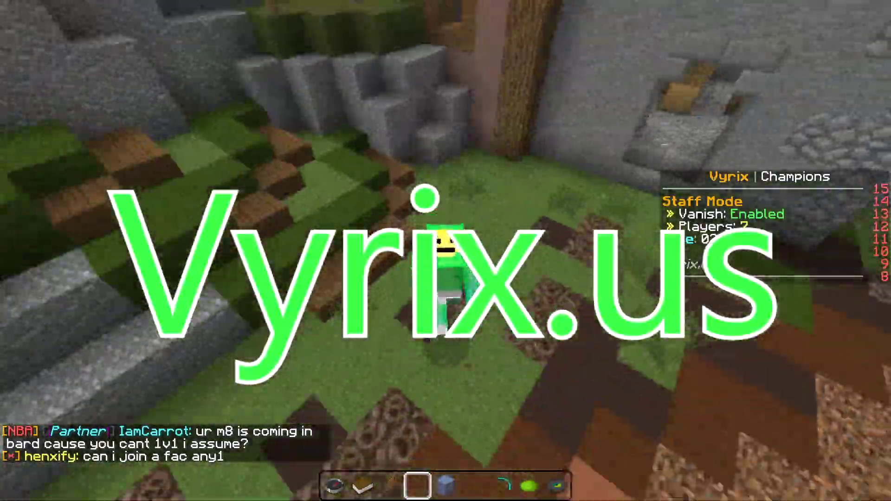
key("w")
key("w")
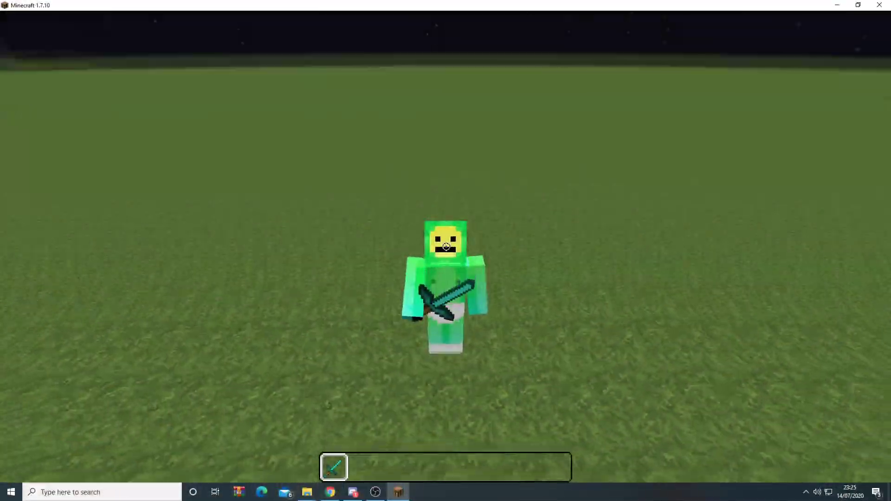
key("w")
left_click(446, 247)
left_click(446, 247)
left_click(446, 247)
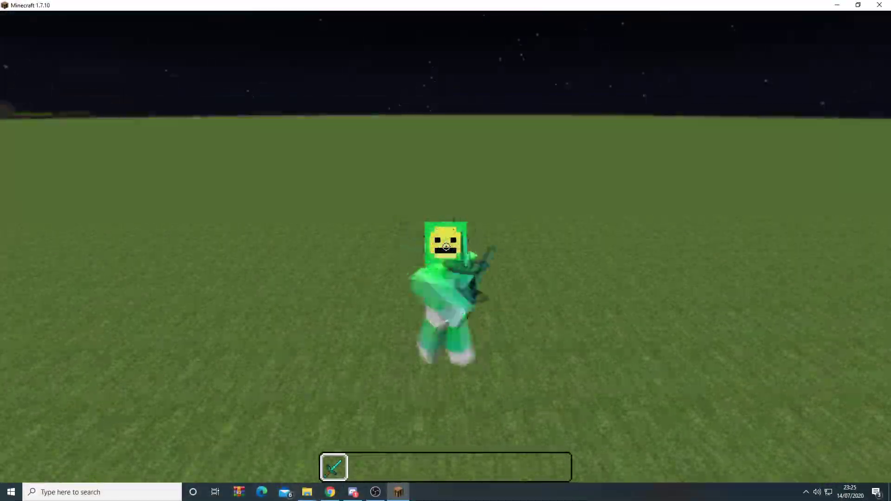
left_click(446, 247)
left_click(447, 247)
key("w")
left_click(446, 247)
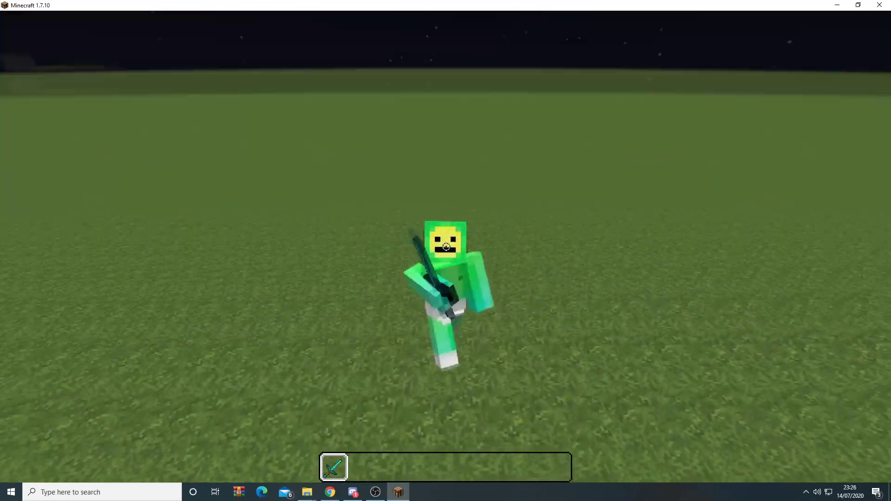
left_click(446, 247)
left_click(446, 247)
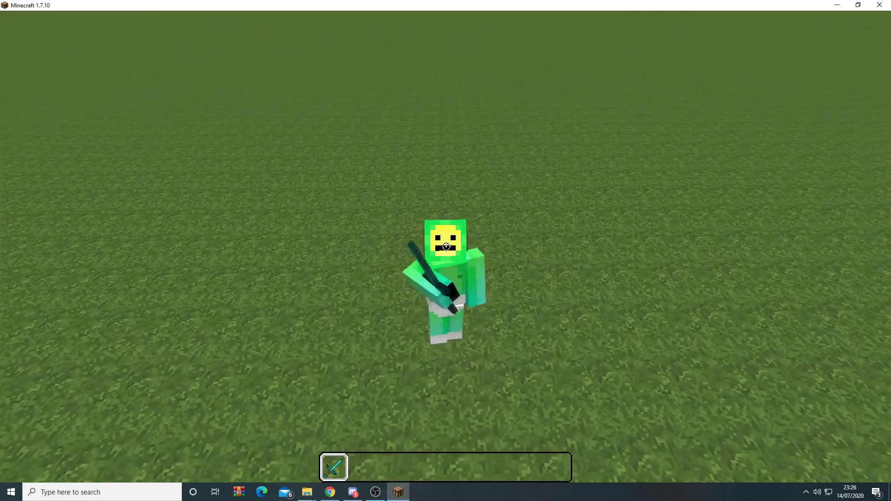
Pause the Minecraft game and launch Process Hacker through a Windows search for "process"
key("Escape")
key("Escape")
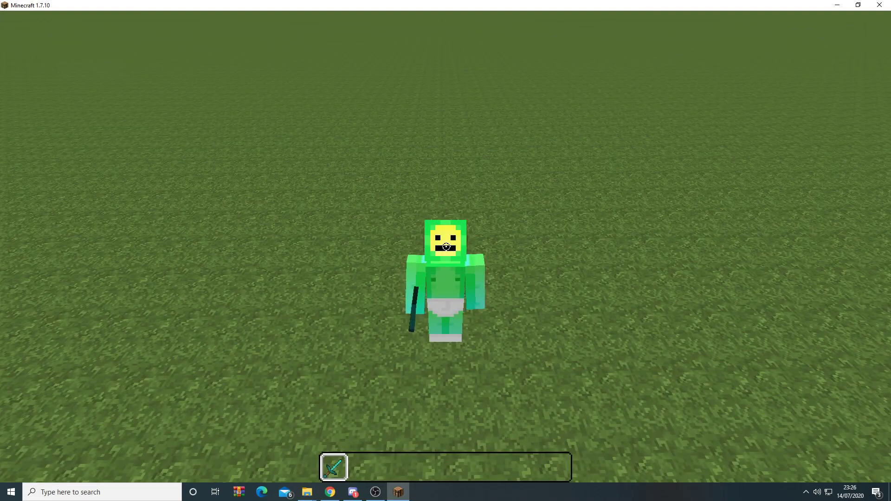
key("Escape")
left_click(126, 496)
type("pro")
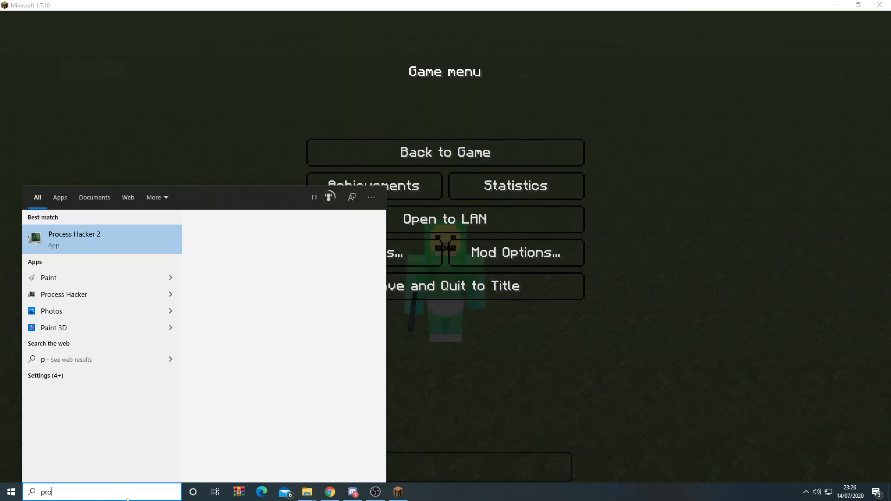
type("cess")
left_click(70, 276)
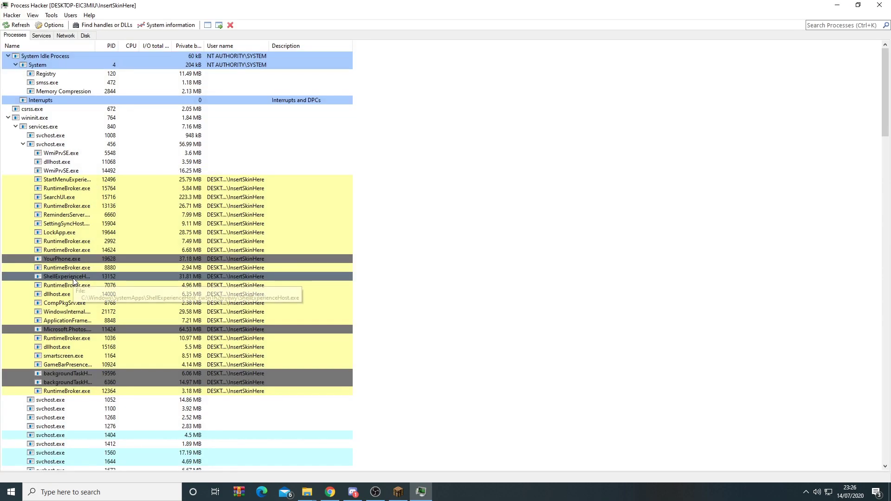
Filter the process list by "javaw" and open the properties of javaw.exe
left_click(822, 25)
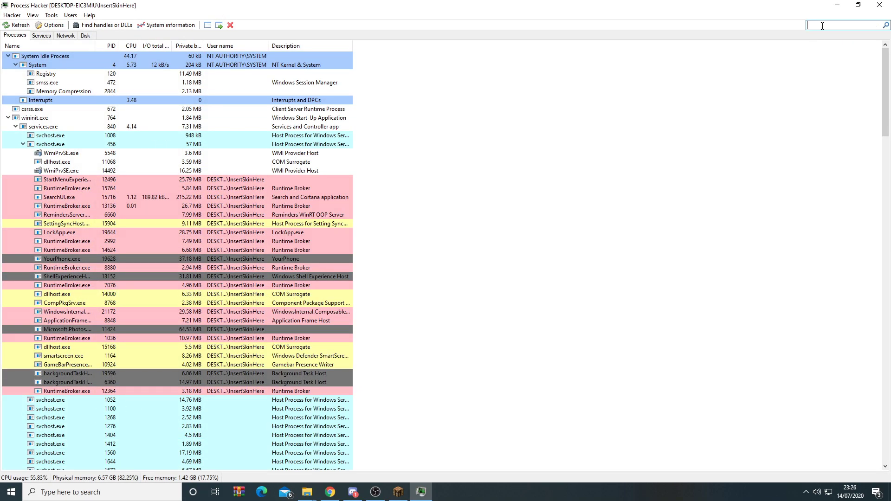
type("javaw")
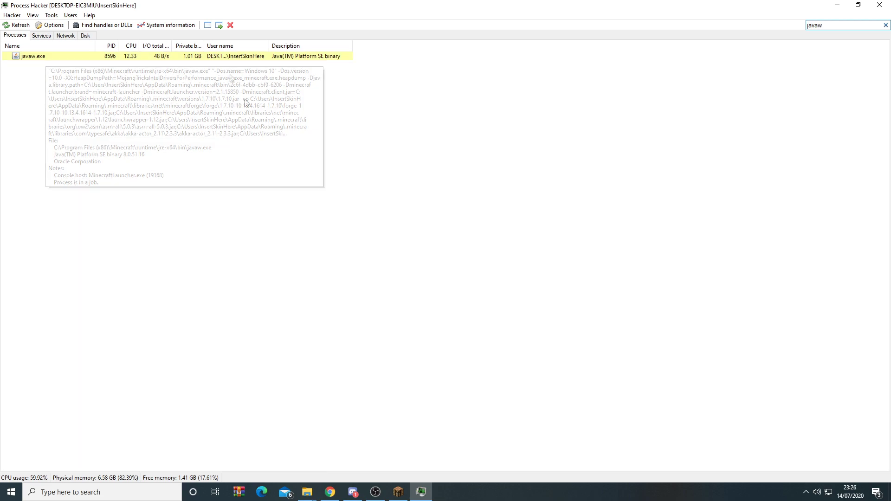
right_click(83, 56)
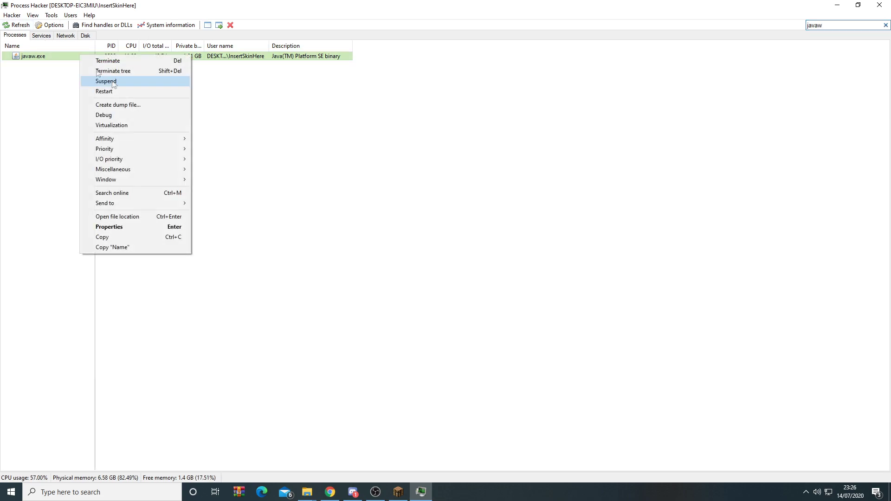
left_click(115, 226)
Run a string search on the process memory with minimum length 5, Detect Unicode, and the Private, Image and Mapped regions
left_click(331, 131)
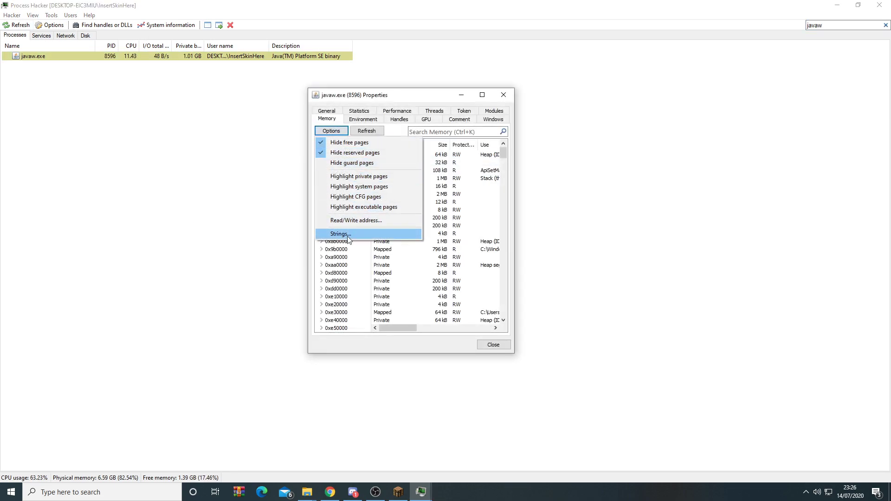
left_click(341, 234)
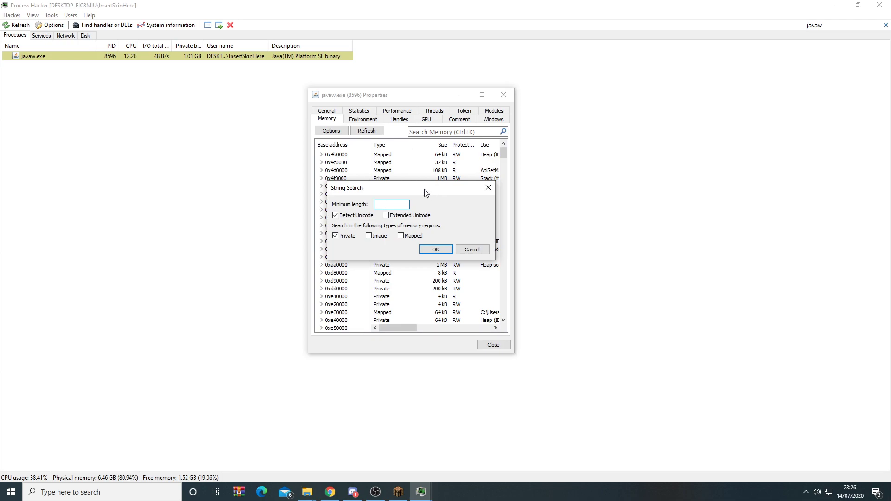
left_click(435, 251)
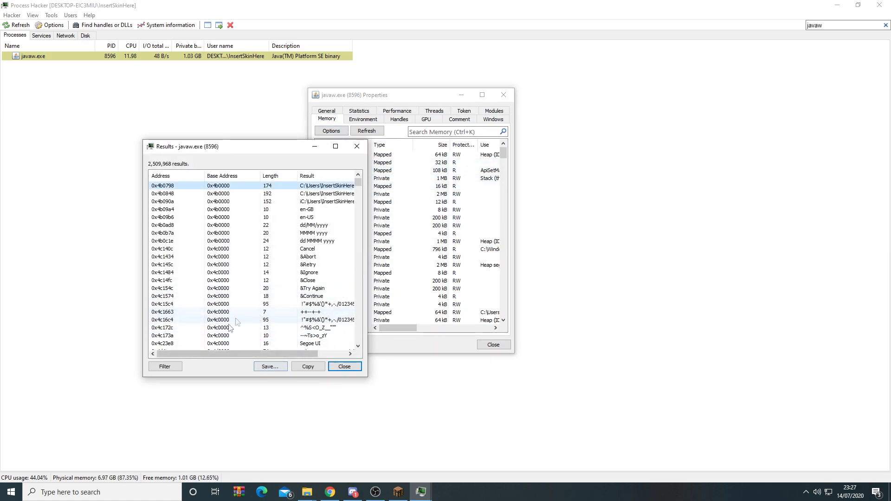
Save the string results as text file "Clean 1" in the Desktop's String folder and close the results and properties windows
left_click(273, 367)
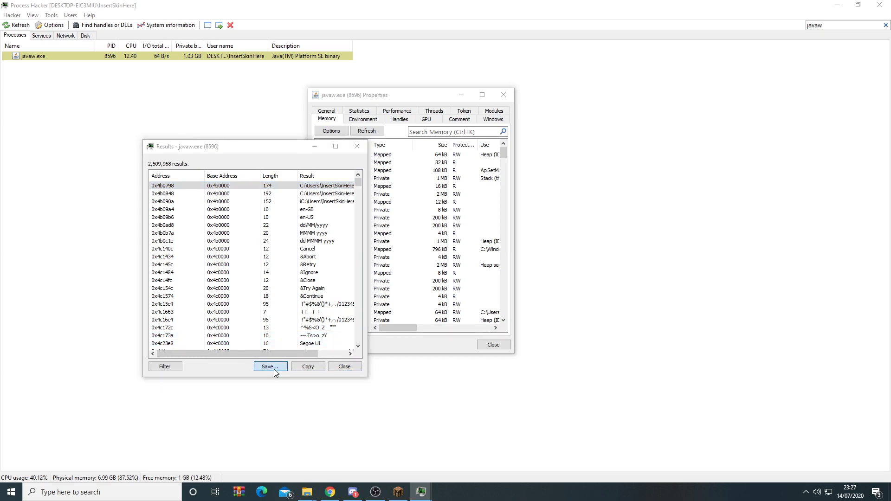
left_click(321, 238)
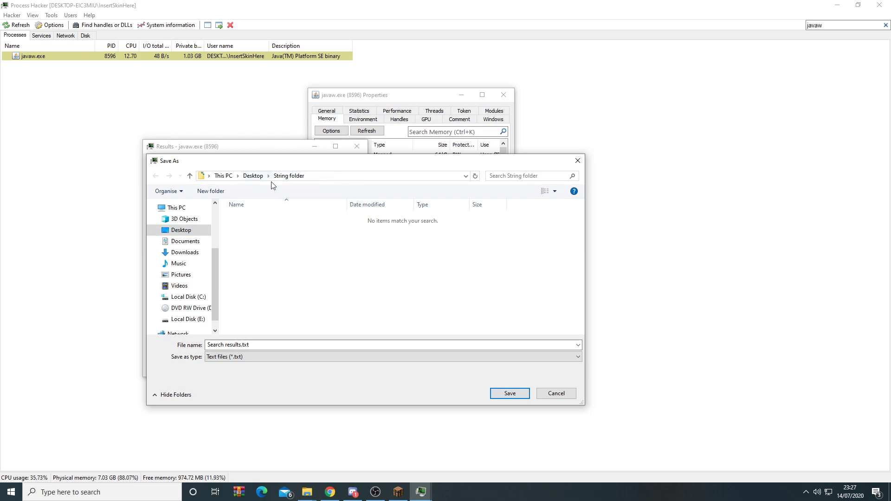
left_click(242, 345)
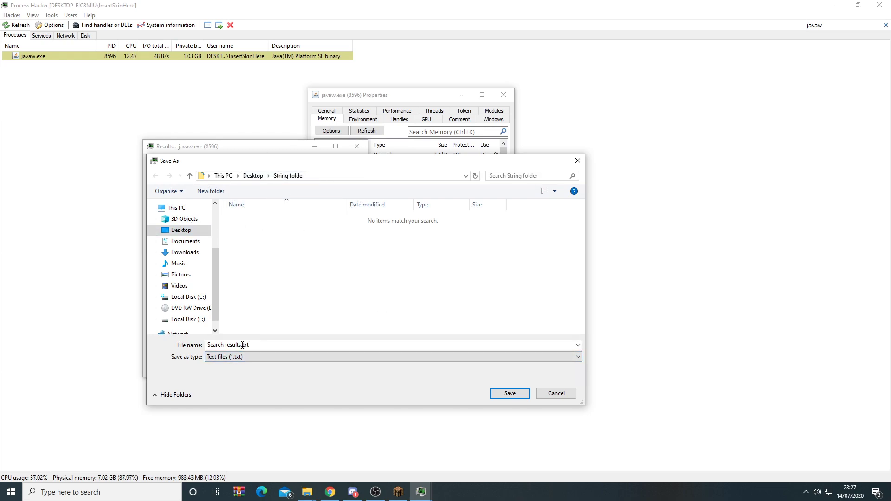
left_click(243, 345)
left_click(240, 345)
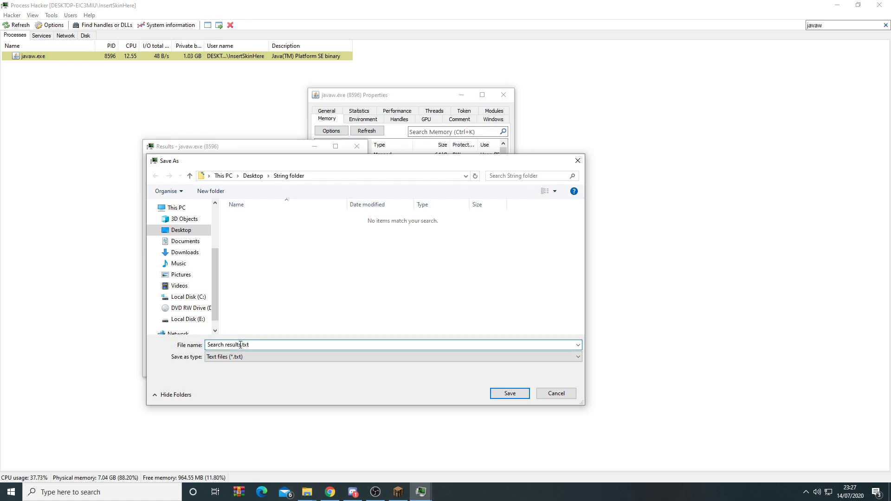
key("ctrl+a")
key("BackSpace")
type("Clean")
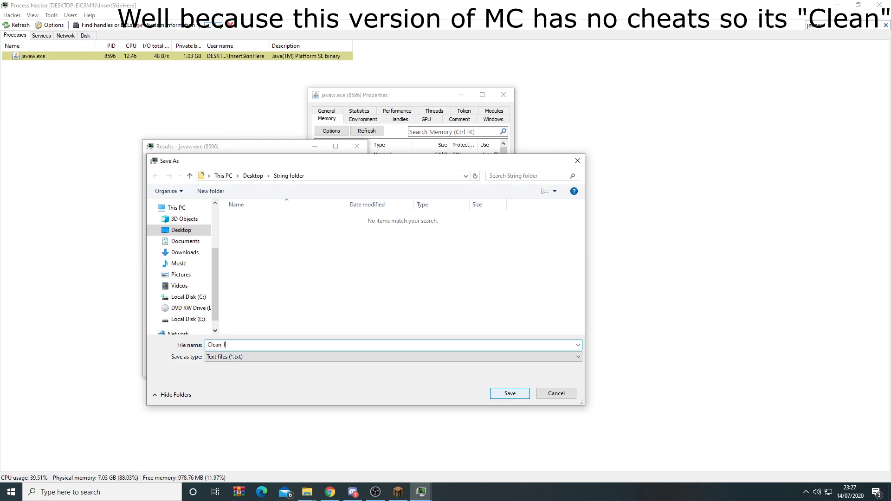
type(" 1")
left_click(511, 395)
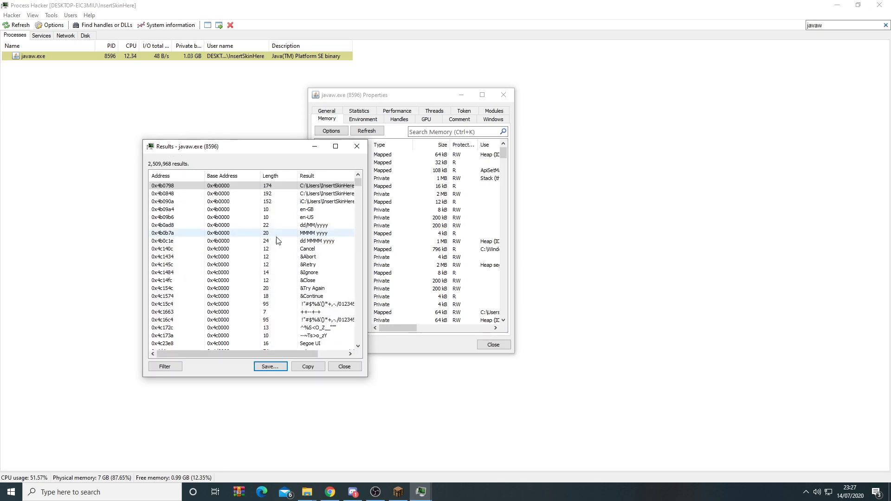
left_click(357, 147)
left_click(503, 95)
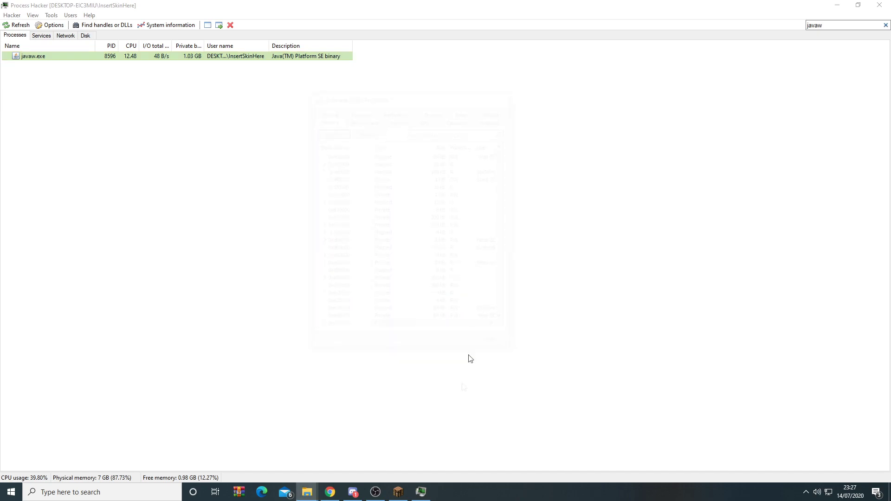
Switch to the clients\Bit folder in File Explorer, run Launcher.bat to inject the Bit client into Minecraft, and dismiss its message and console
left_click(398, 492)
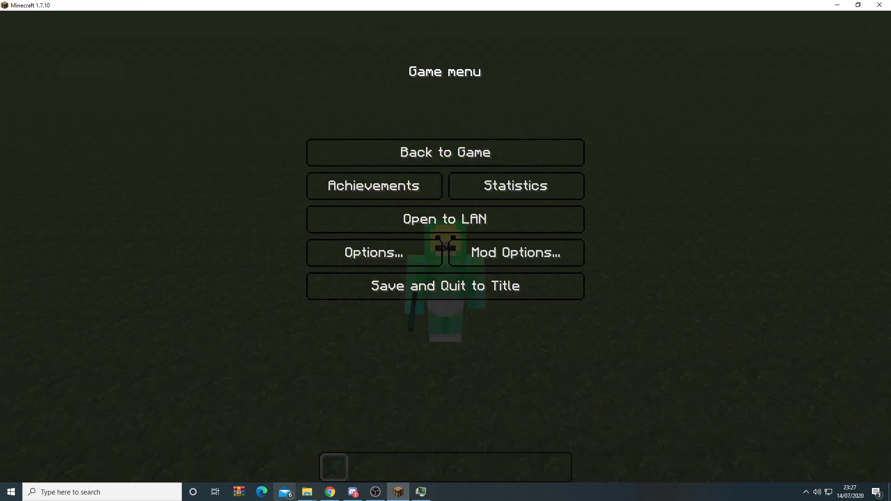
left_click(307, 492)
left_click(318, 461)
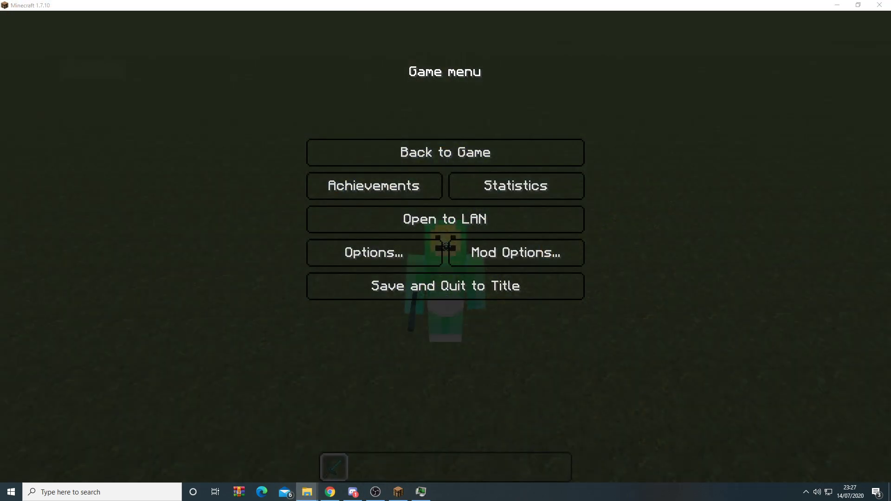
left_click_drag(889, 54, 766, 45)
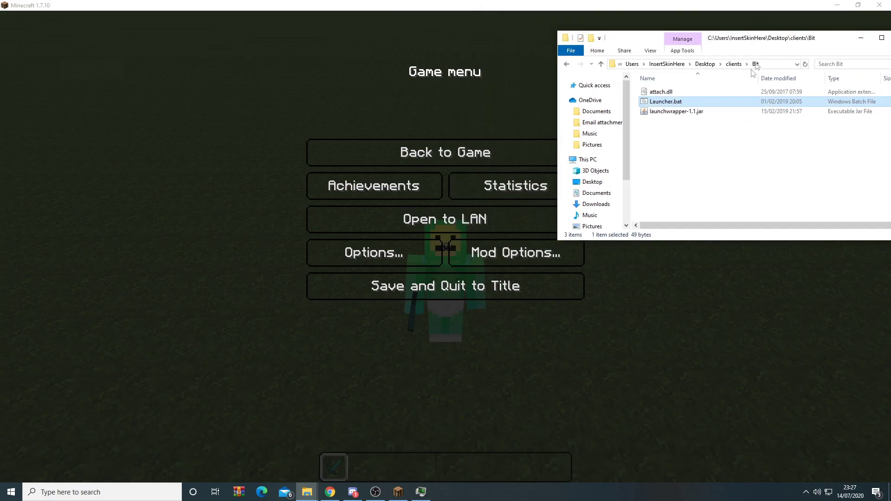
double_click(679, 103)
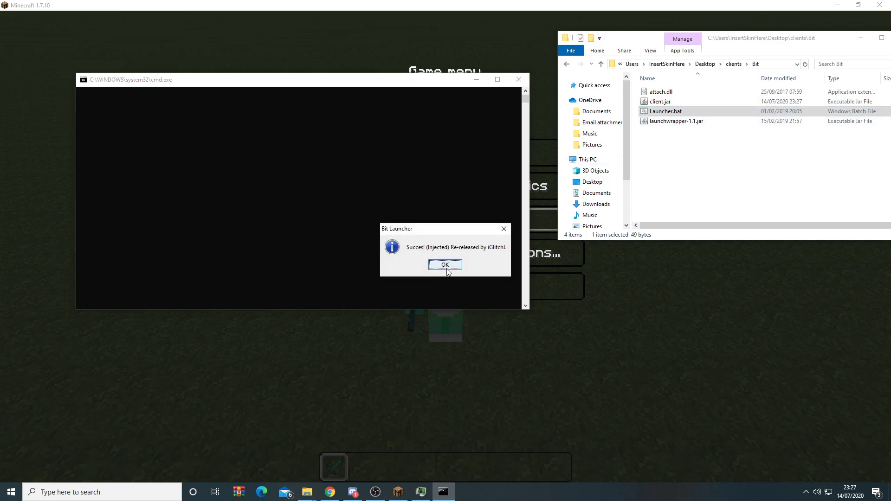
left_click(447, 266)
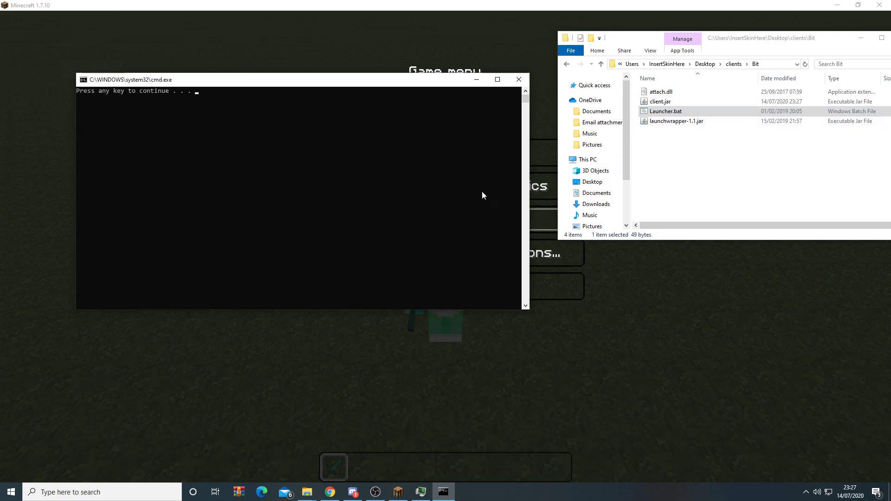
key("Return")
Resume the Minecraft game, bring up the Bit menu, and expand and reposition its Windows list
left_click(532, 151)
key("Shift_R")
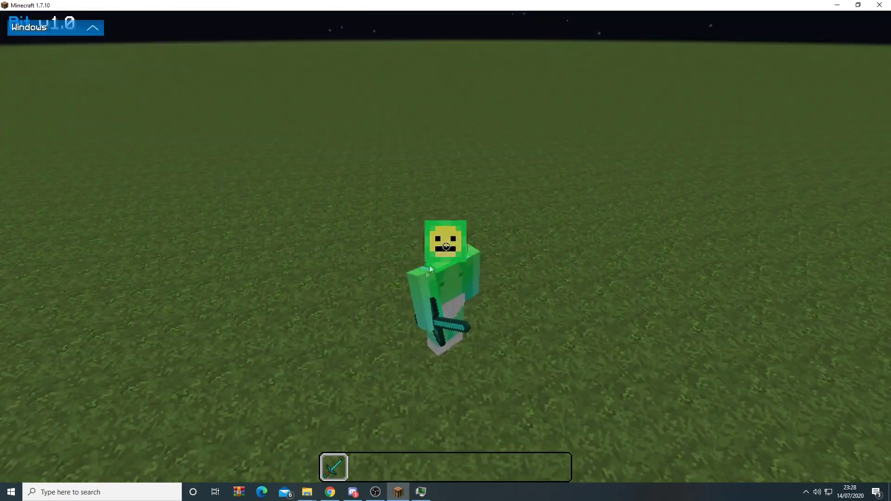
left_click(93, 29)
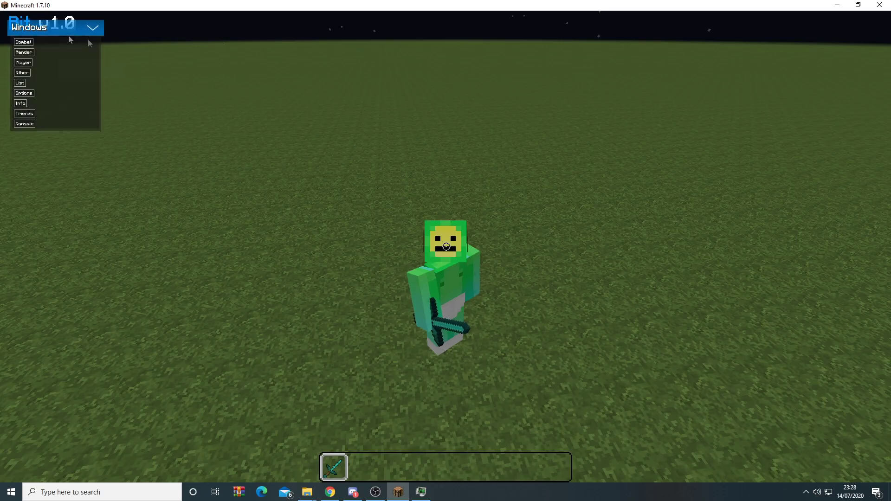
left_click_drag(69, 29, 70, 51)
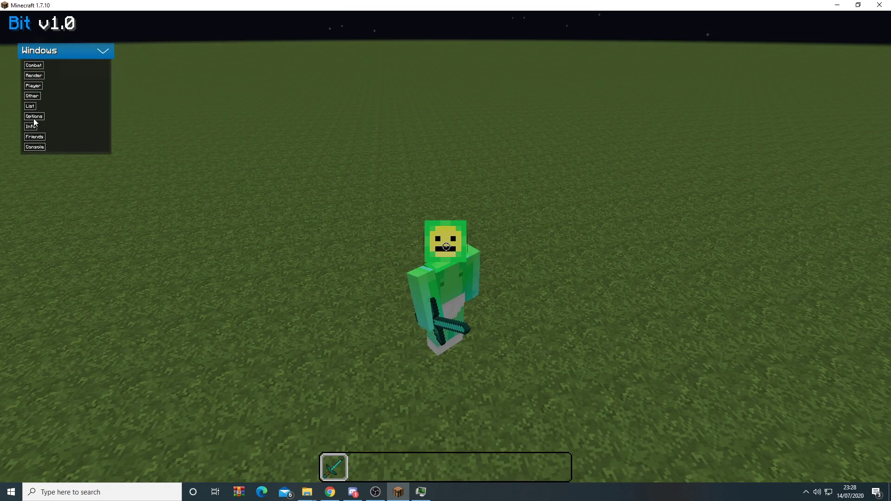
Show Bit's Other window, trigger SelfDestruct from it to unload the client, and return to the game
left_click(32, 96)
left_click(189, 60)
left_click_drag(189, 60, 289, 56)
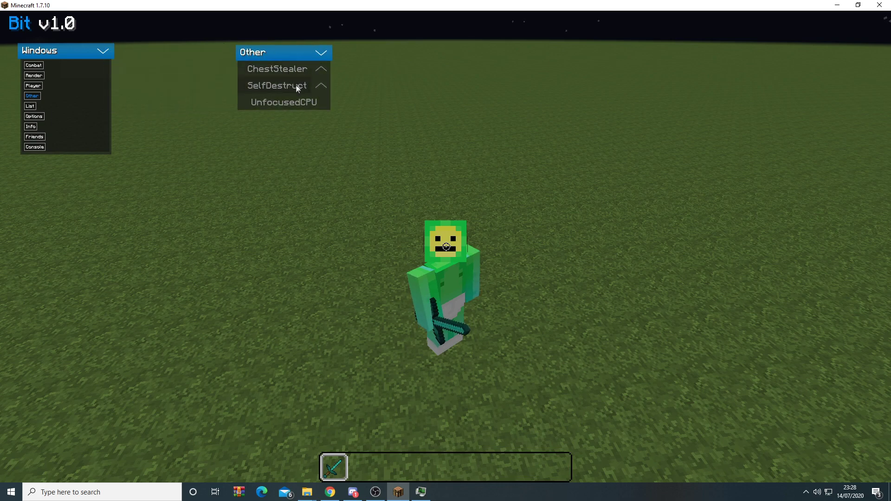
left_click(325, 90)
left_click(324, 92)
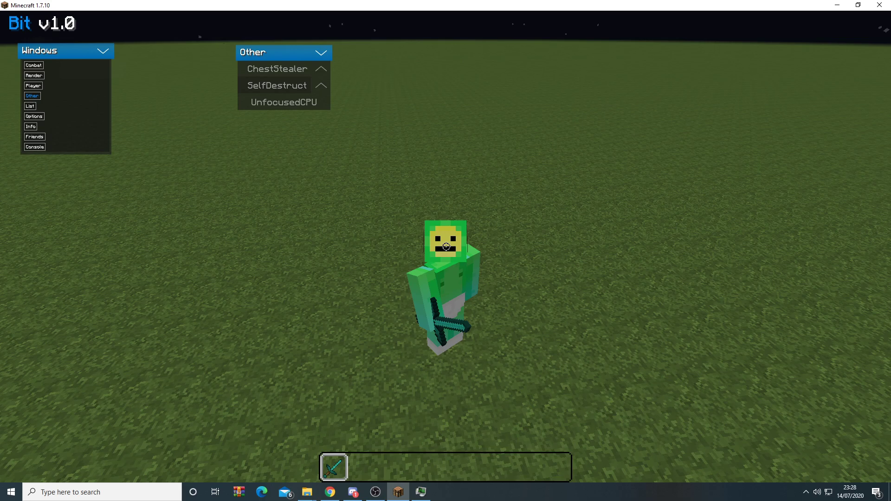
key("Escape")
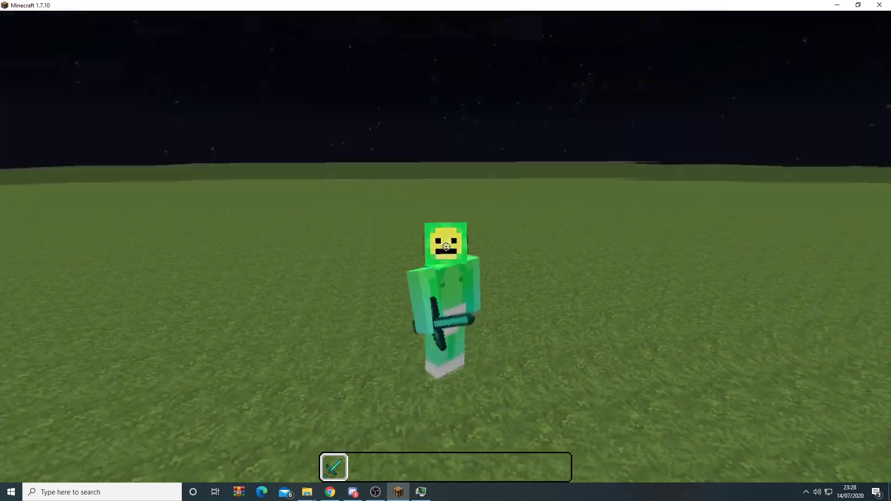
Pause the game, switch to Process Hacker, and run a memory string search on javaw.exe with minimum length 5
key("Escape")
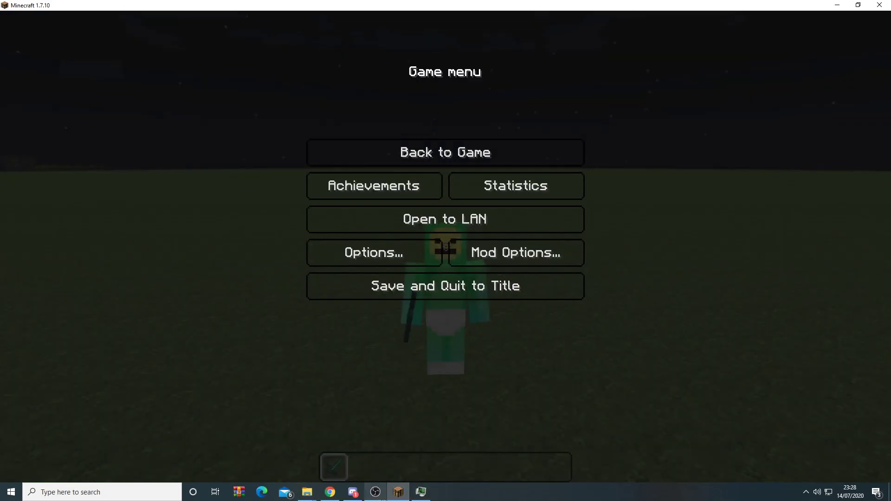
left_click(445, 453)
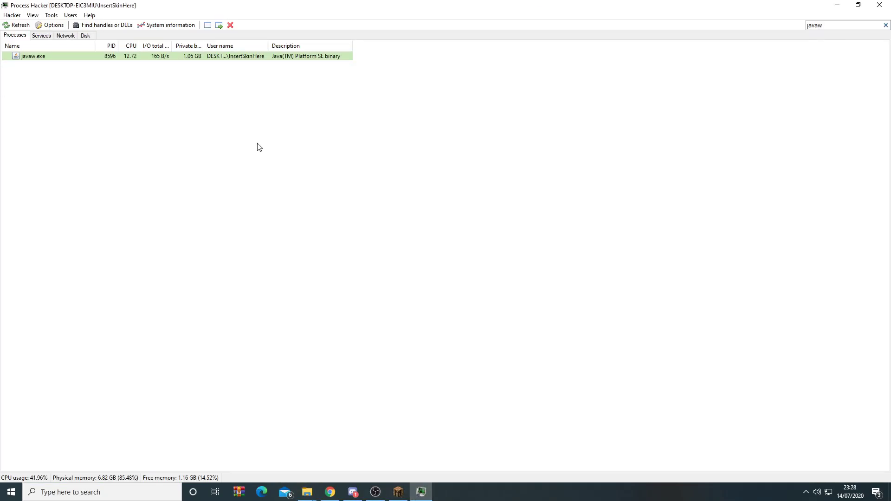
right_click(119, 56)
left_click(179, 229)
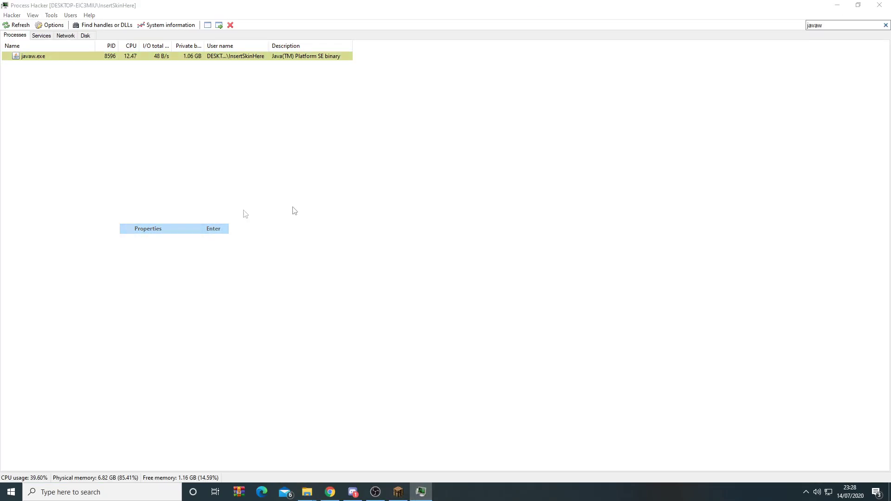
left_click(331, 130)
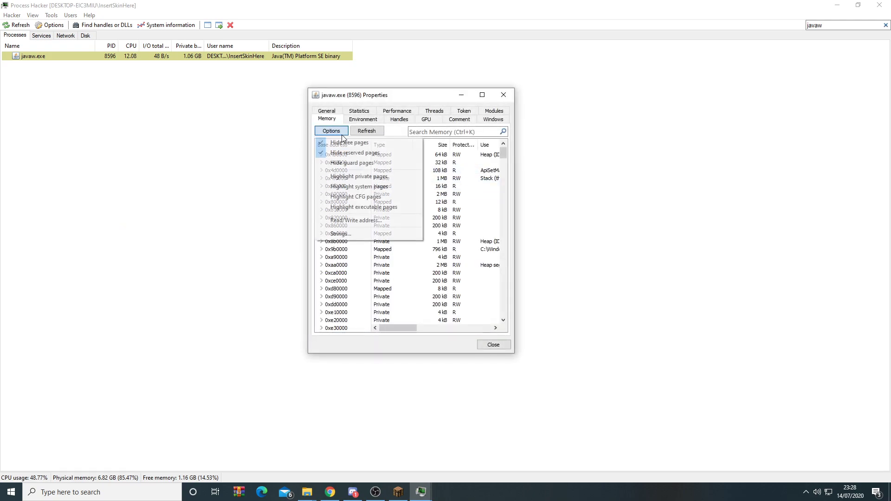
left_click(352, 233)
type("5")
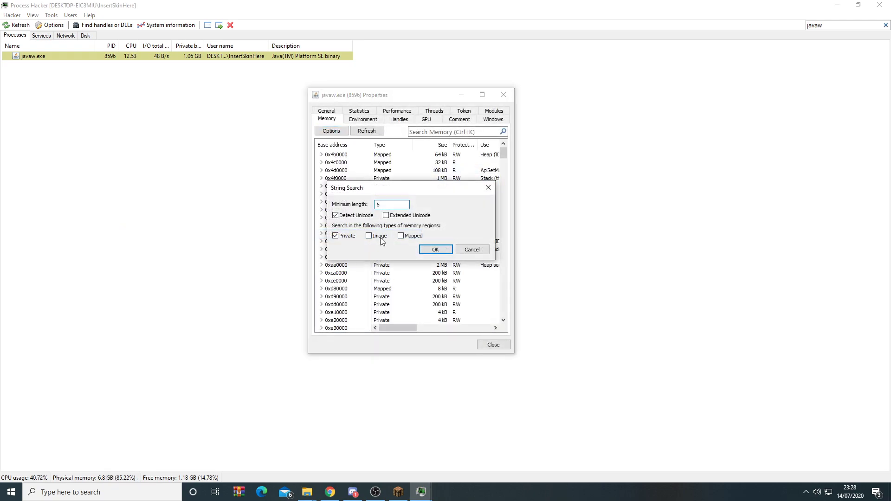
left_click(447, 248)
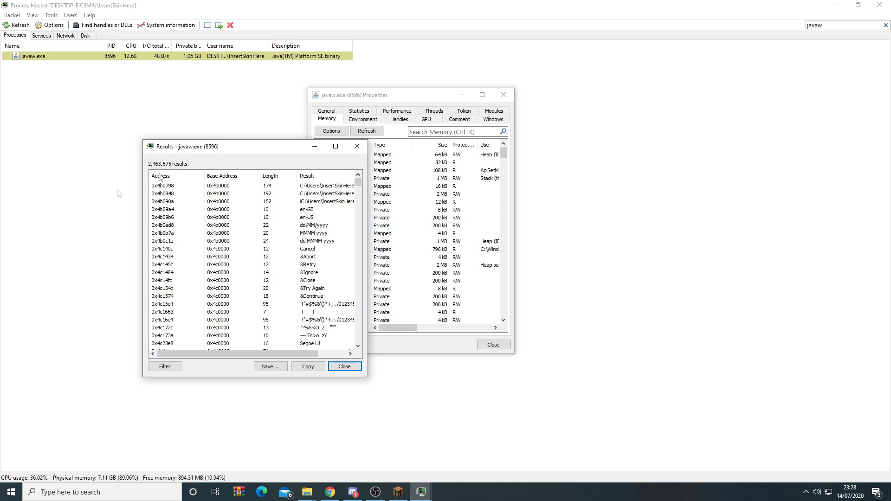
Save the string results as text file "Dirty 1" in the Desktop's String folder and close the results and properties windows
left_click_drag(263, 147, 265, 83)
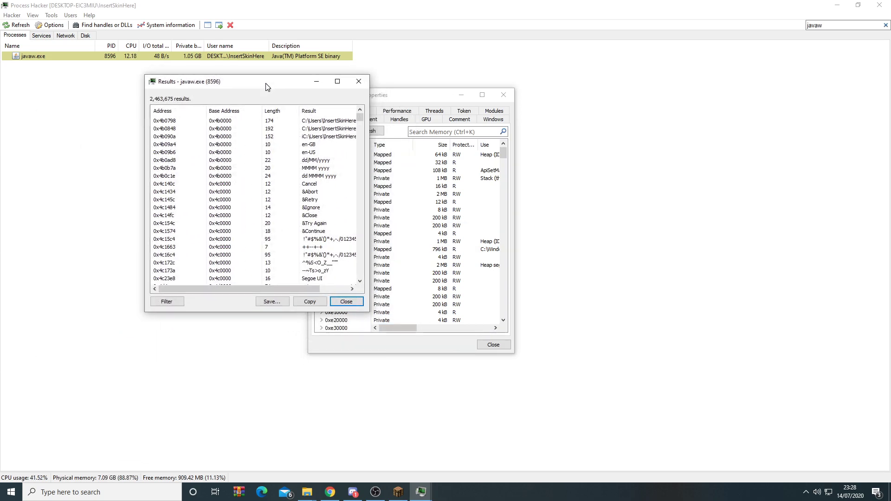
left_click(284, 302)
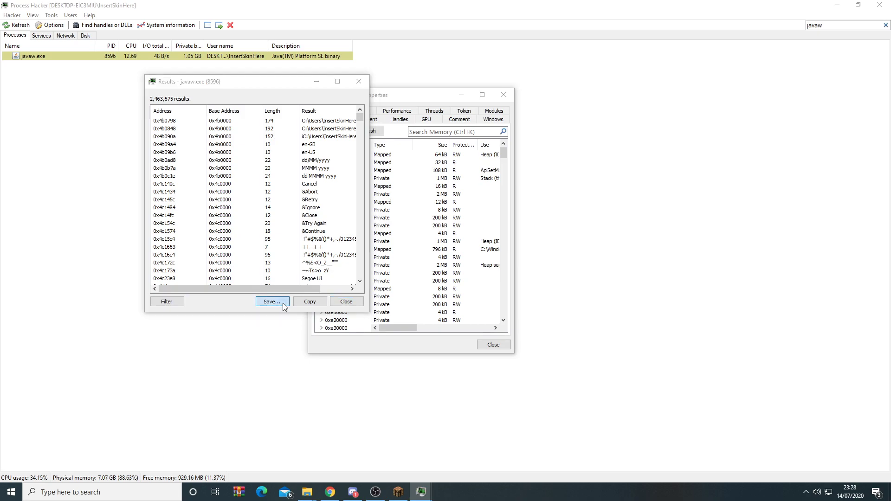
key("BackSpace")
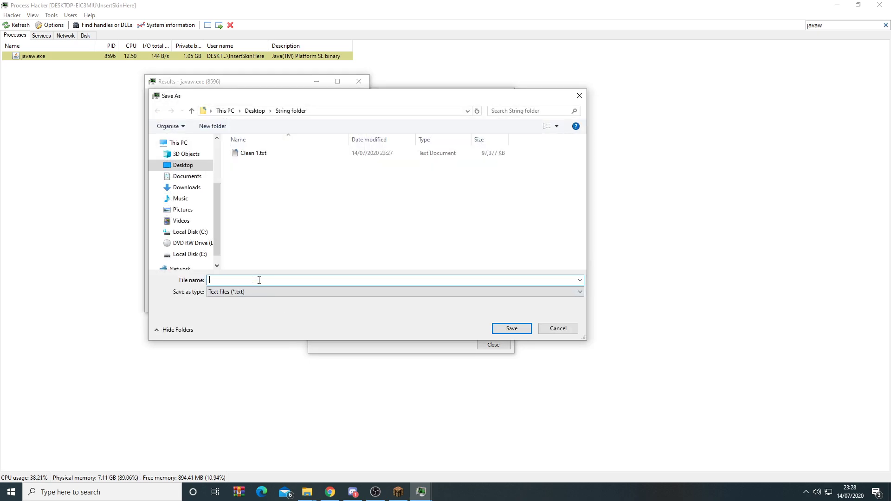
type("Dirt")
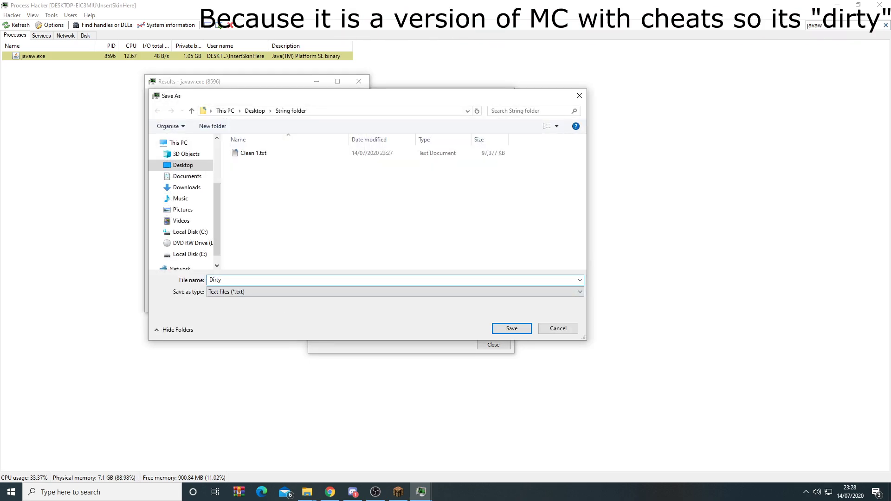
type("y 1")
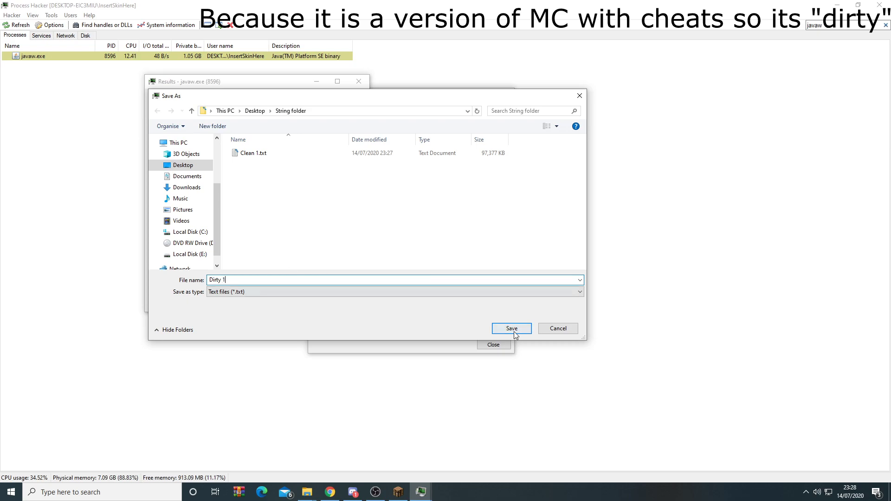
left_click(512, 329)
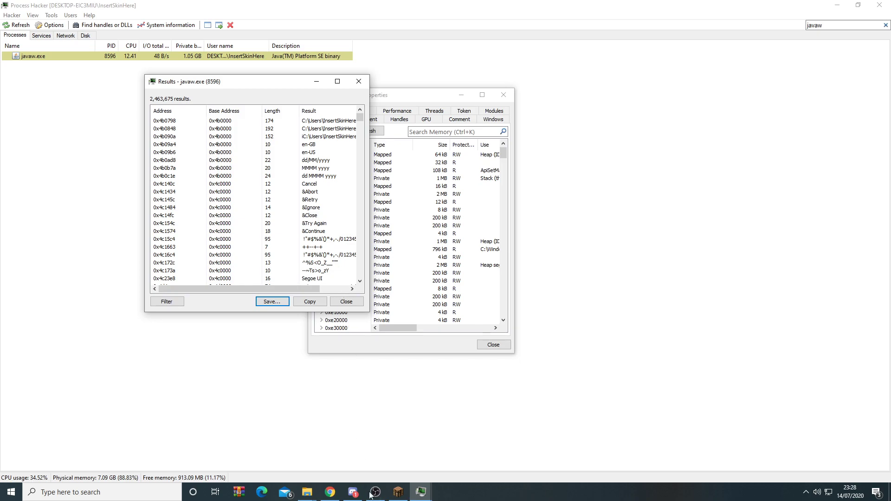
mouse_move(404, 498)
left_click(359, 81)
left_click(504, 95)
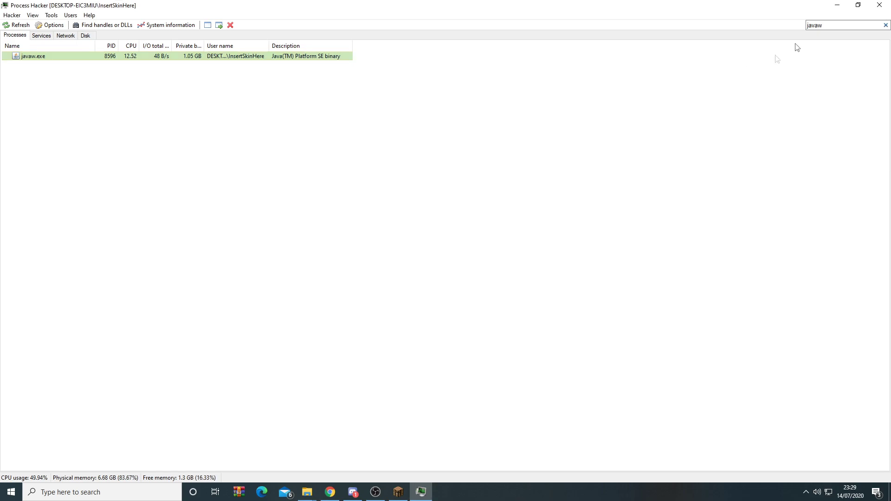
left_click(837, 4)
left_click(534, 158)
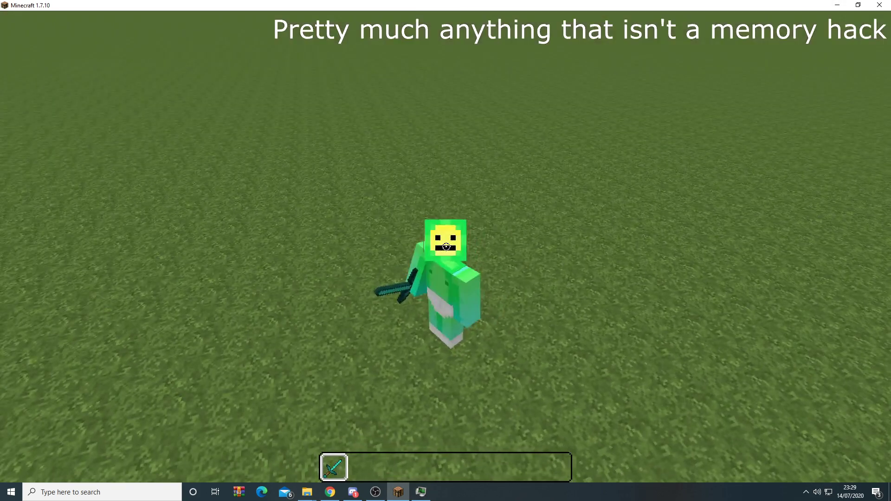
key("w")
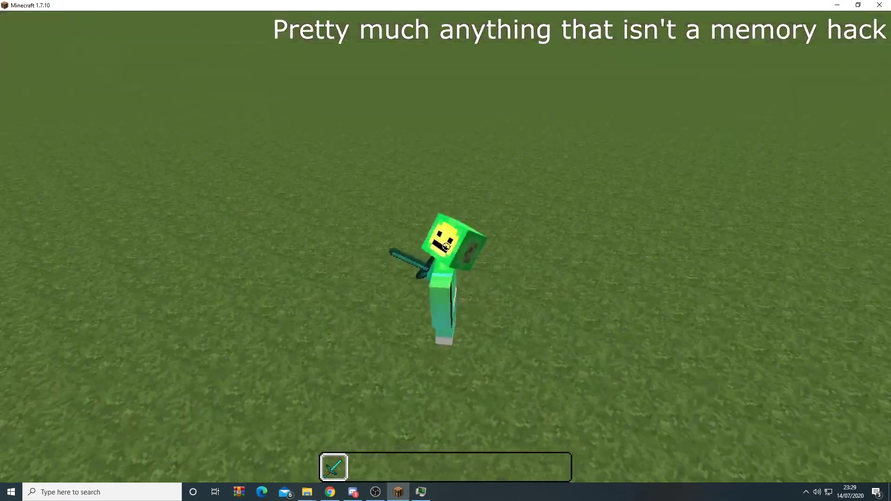
key("d")
left_click(447, 247)
left_click(446, 247)
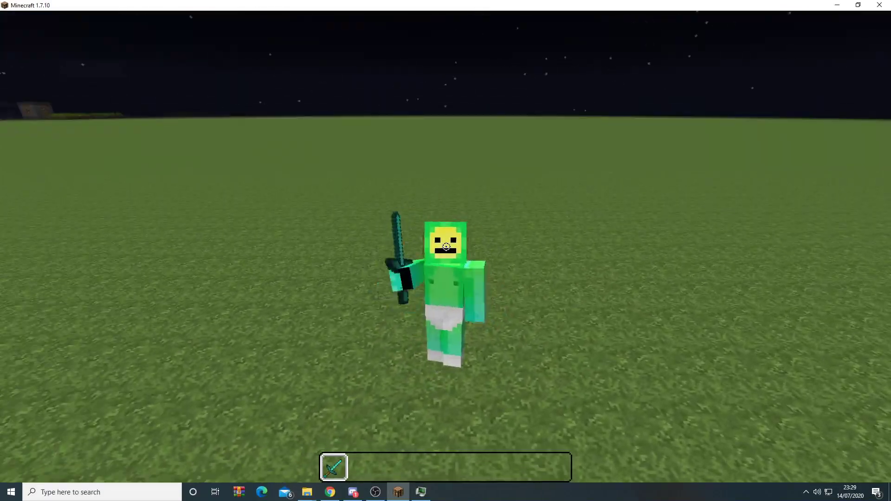
key("Escape")
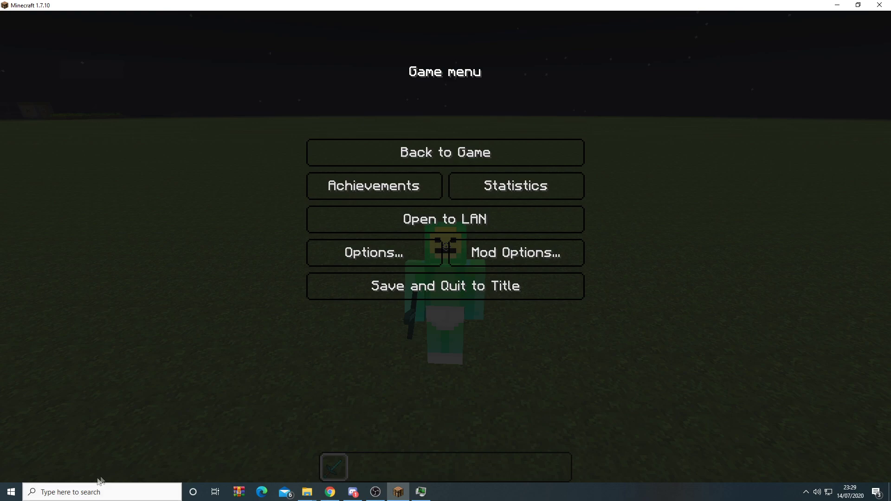
Search Windows for the Desktop folder, show it in File Explorer, and open its String folder
key("super+r")
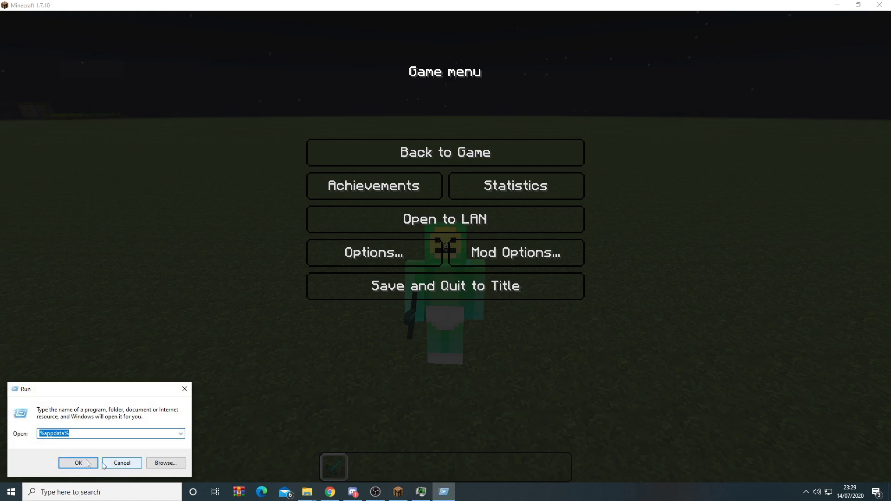
left_click(184, 389)
left_click(134, 496)
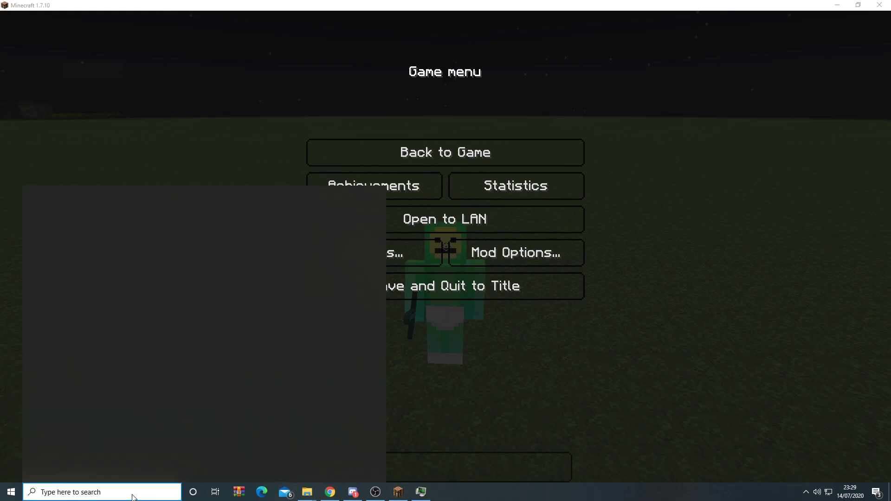
type("des")
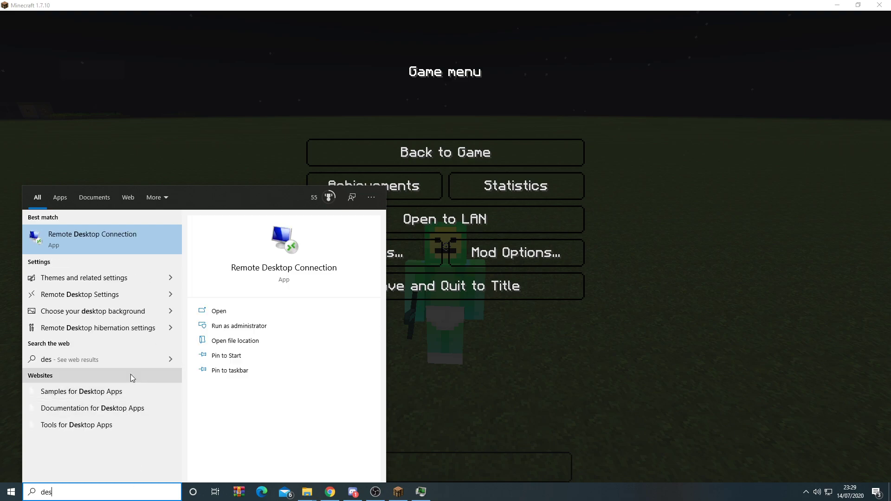
type("ktop")
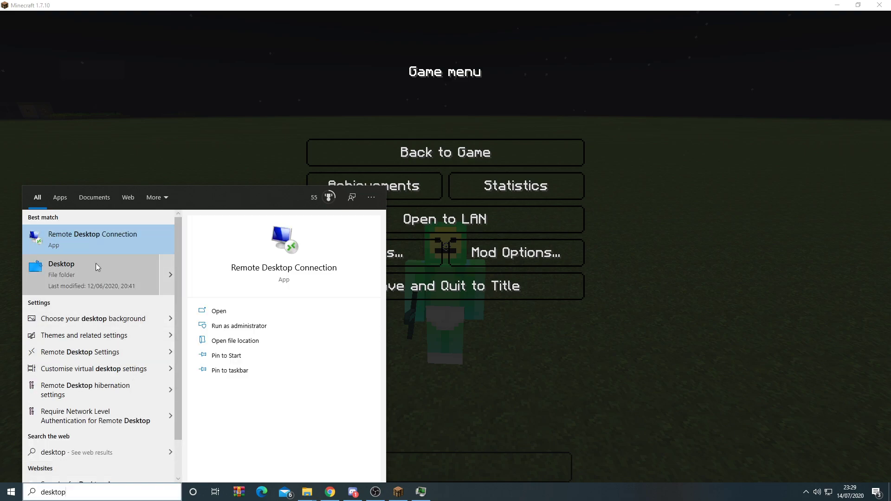
left_click(96, 263)
left_click_drag(782, 44, 362, 1)
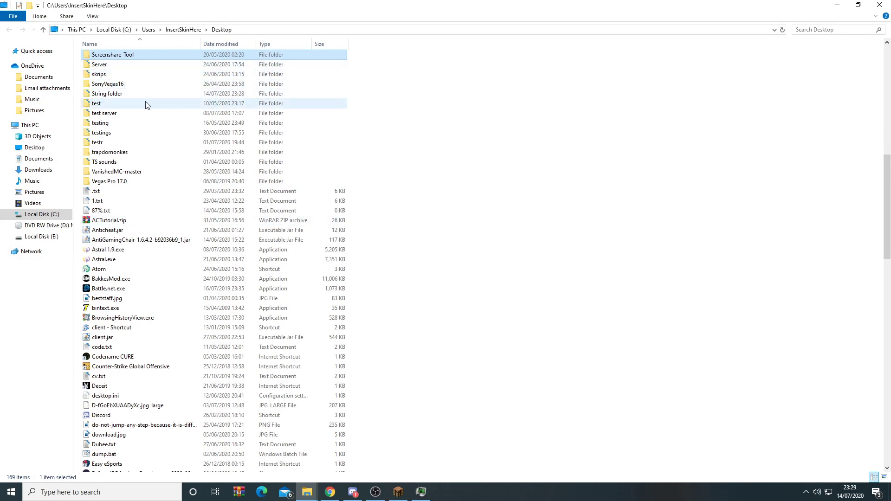
double_click(185, 93)
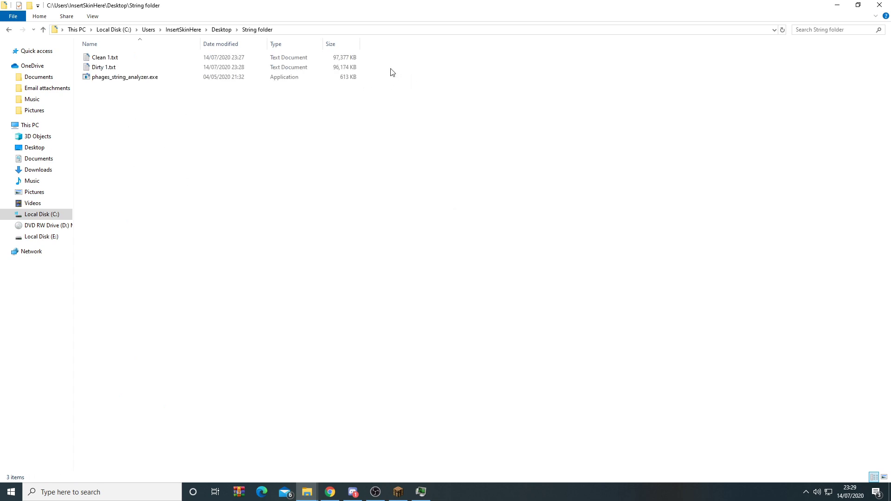
left_click_drag(391, 70, 454, 70)
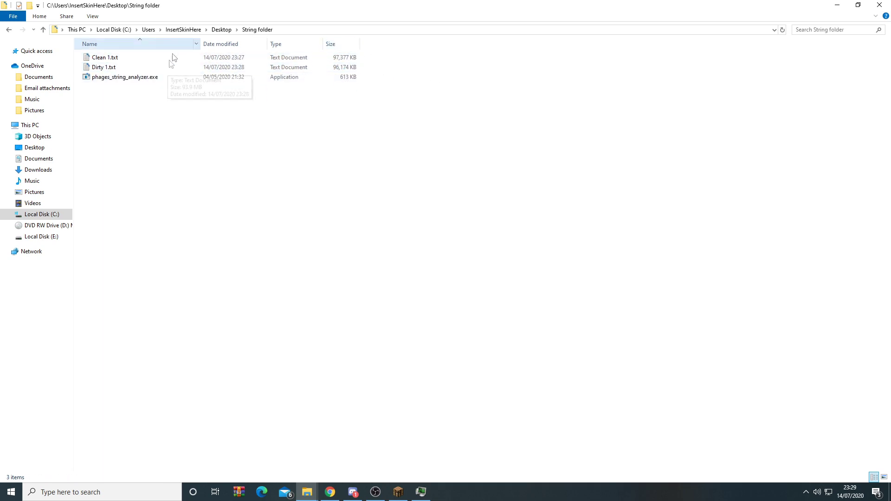
Create a new folder named "Clean" inside String folder
right_click(136, 106)
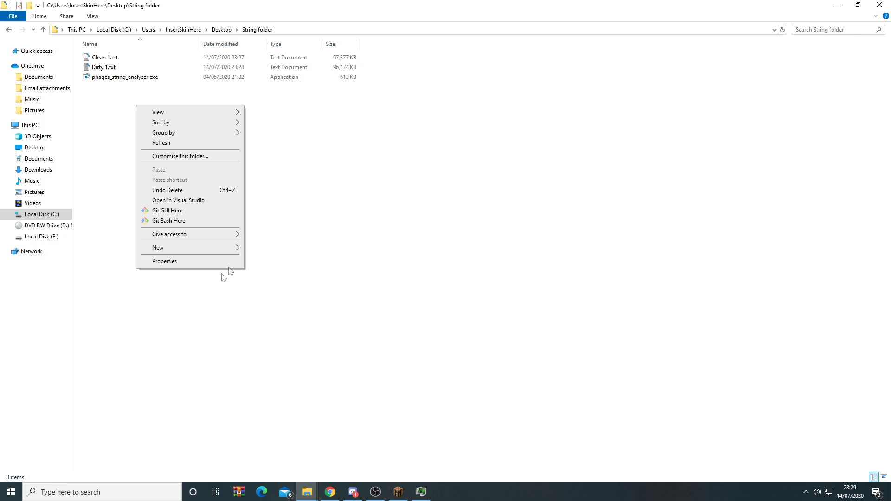
mouse_move(195, 248)
left_click(267, 248)
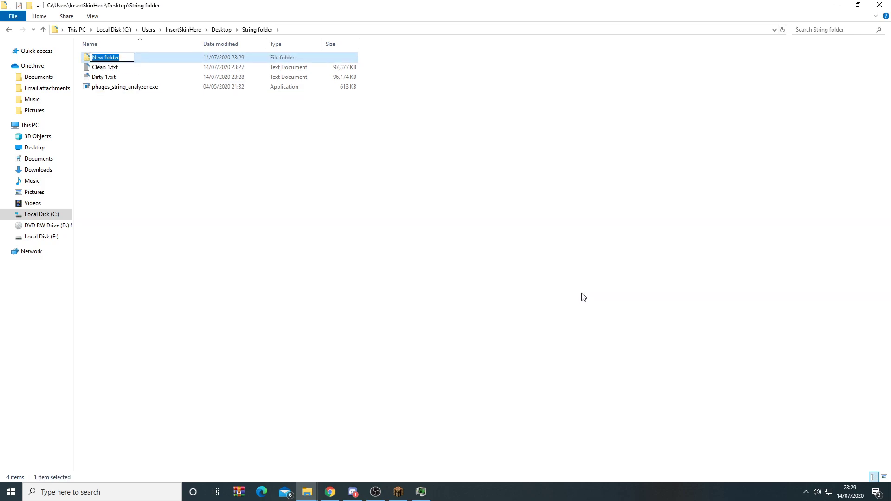
key("BackSpace")
key("Return")
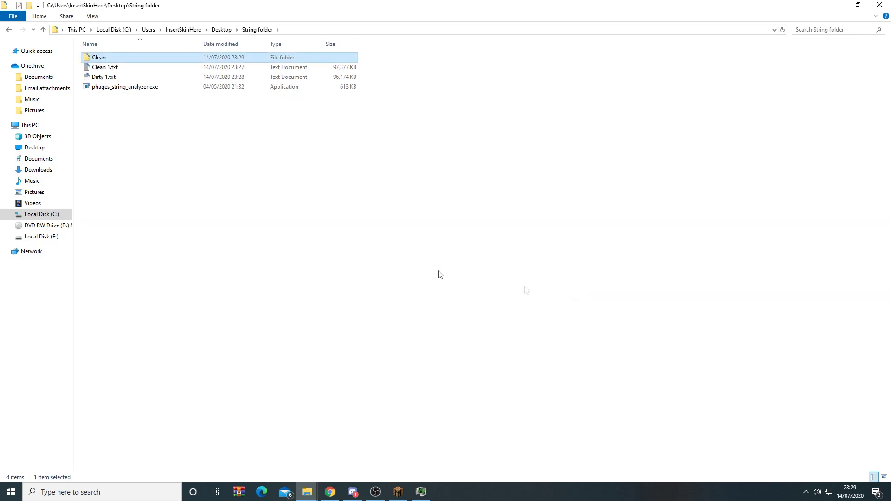
Create a folder named "Dirty" and move Dirty 1.txt into Dirty and Clean 1.txt into Clean
right_click(134, 121)
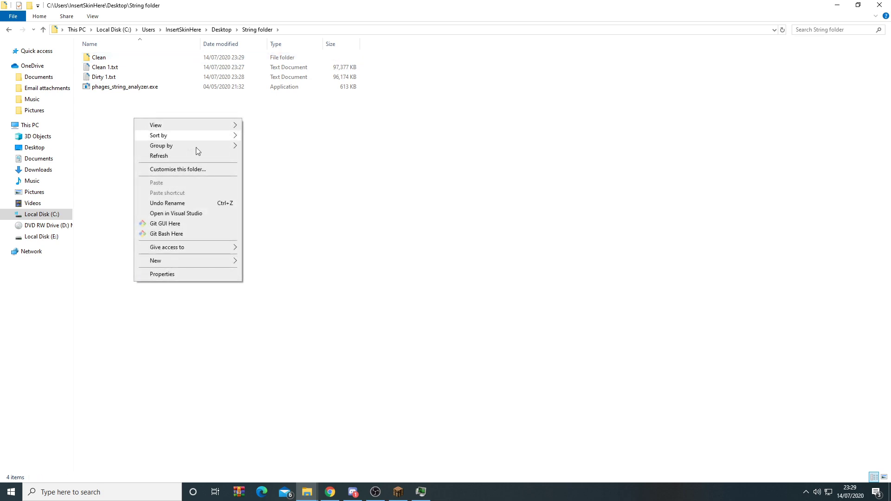
mouse_move(163, 263)
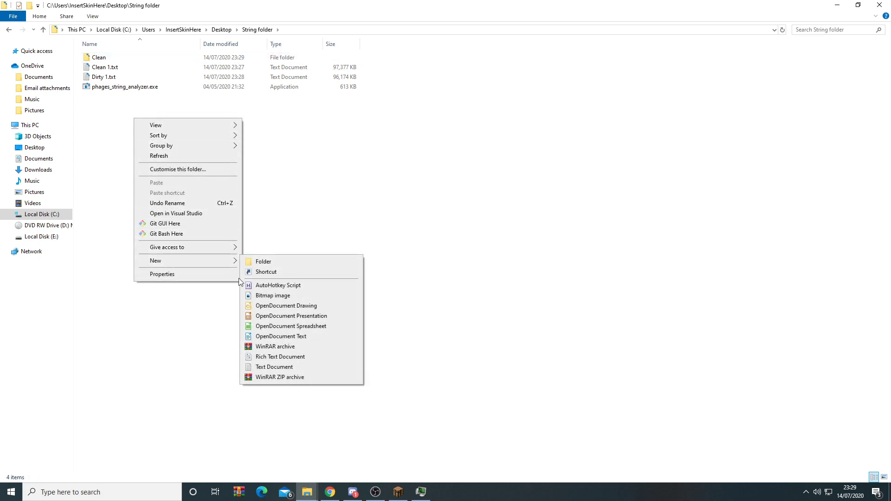
left_click(275, 264)
key("BackSpace")
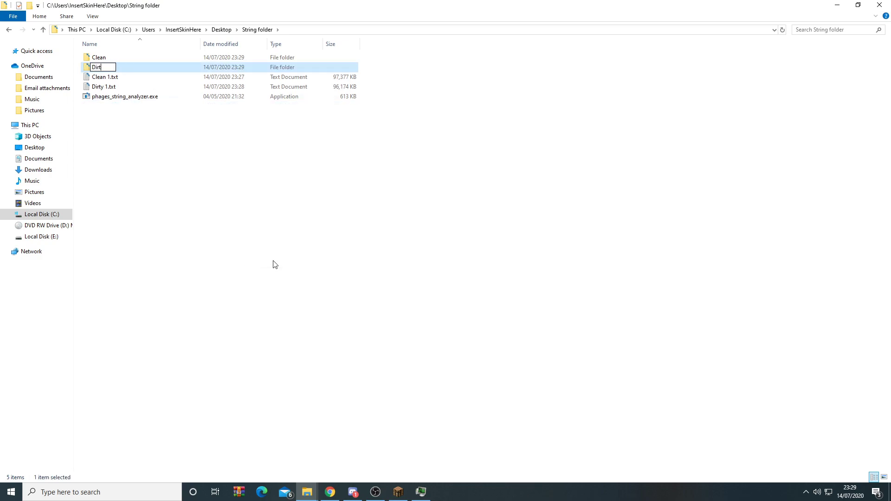
key("Return")
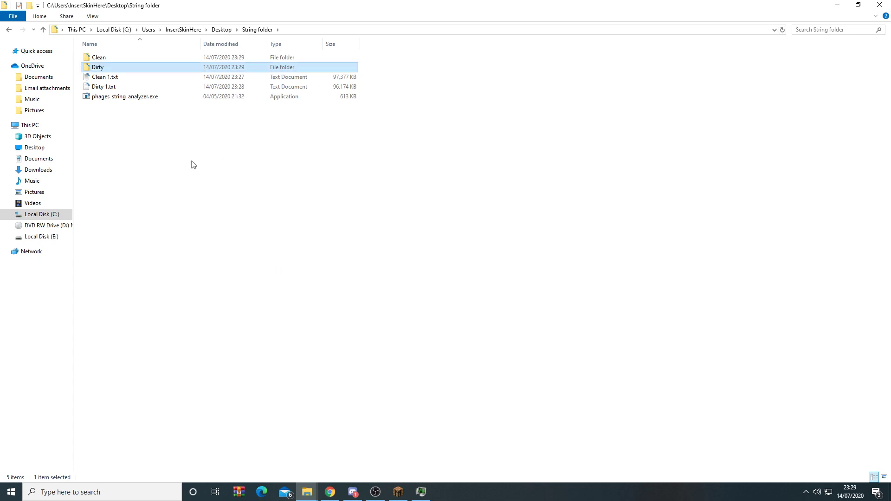
left_click_drag(127, 87, 112, 57)
left_click(114, 87)
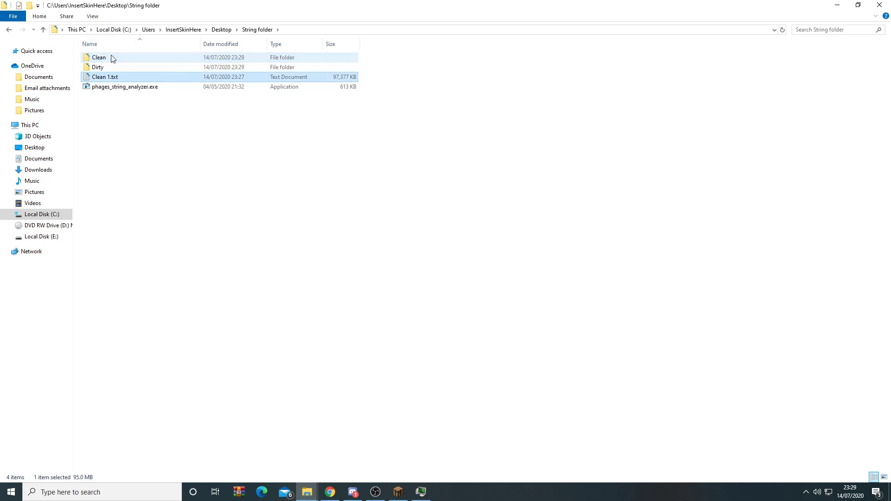
Close the running Minecraft 1.7.10 game and search Windows for Minecraft to open its launcher
left_click(395, 492)
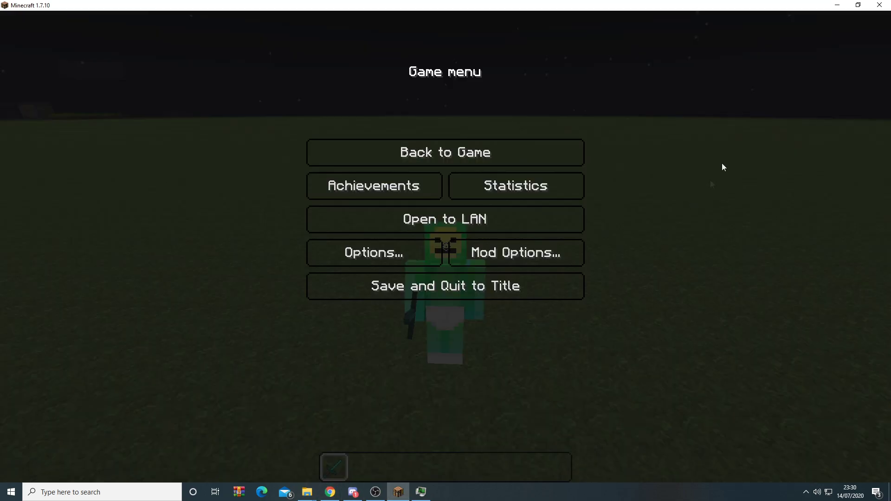
left_click(879, 4)
left_click(136, 494)
type("minec")
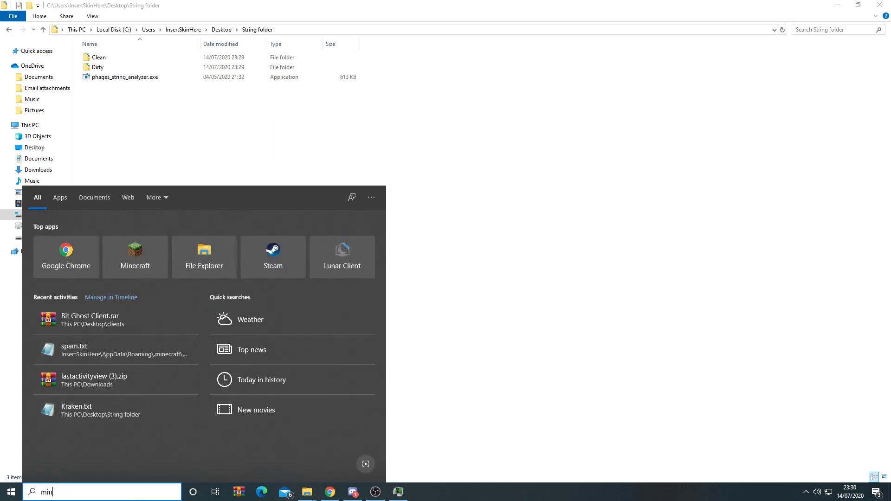
left_click(99, 249)
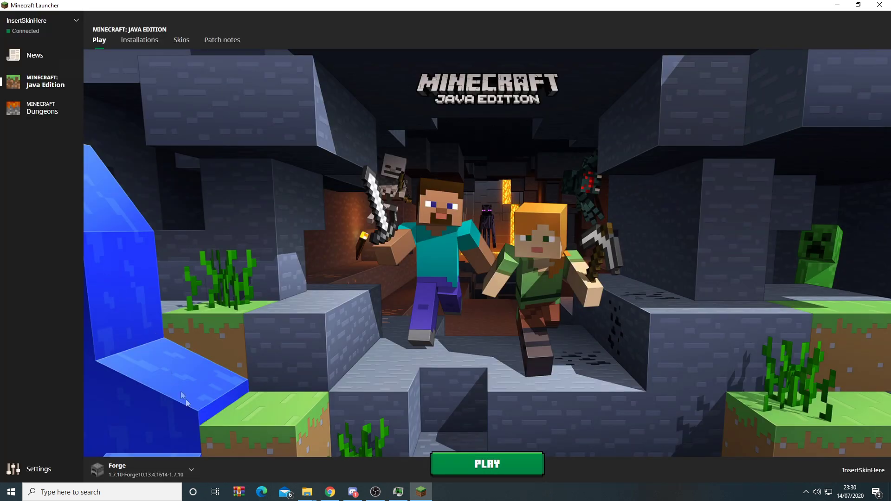
Launch Minecraft with the Forge 1.7.10 installation, then pause the game and put its window out of view
left_click(469, 471)
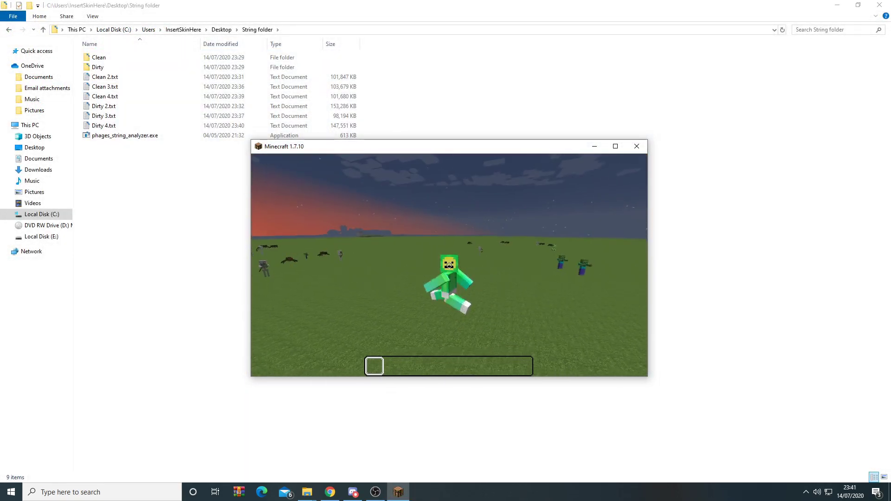
left_click(449, 265)
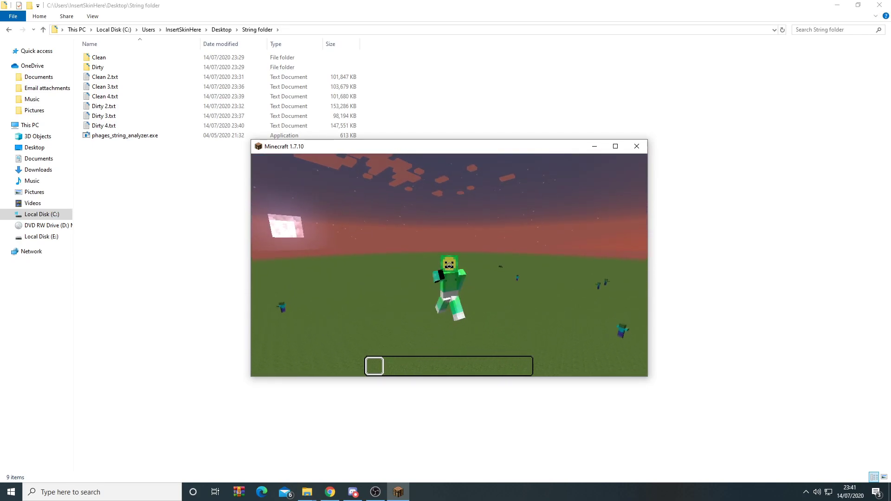
left_click(449, 265)
left_click(449, 266)
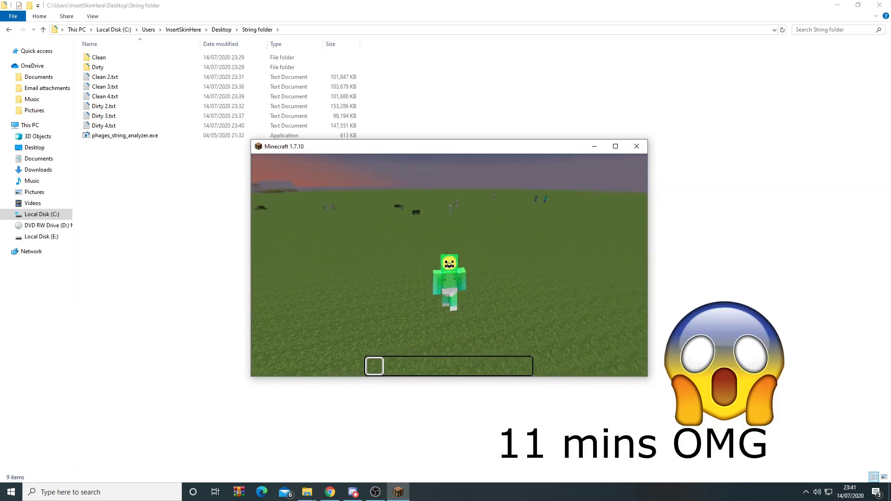
key("Escape")
left_click(636, 146)
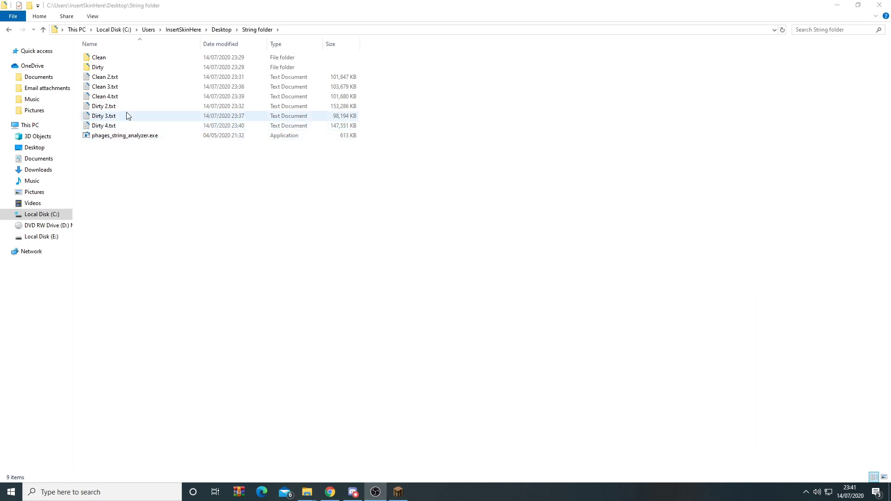
Move Clean 2.txt, Clean 3.txt and Clean 4.txt into the Clean folder, and Dirty 2.txt, Dirty 3.txt and Dirty 4.txt into Dirty
left_click_drag(366, 99, 300, 70)
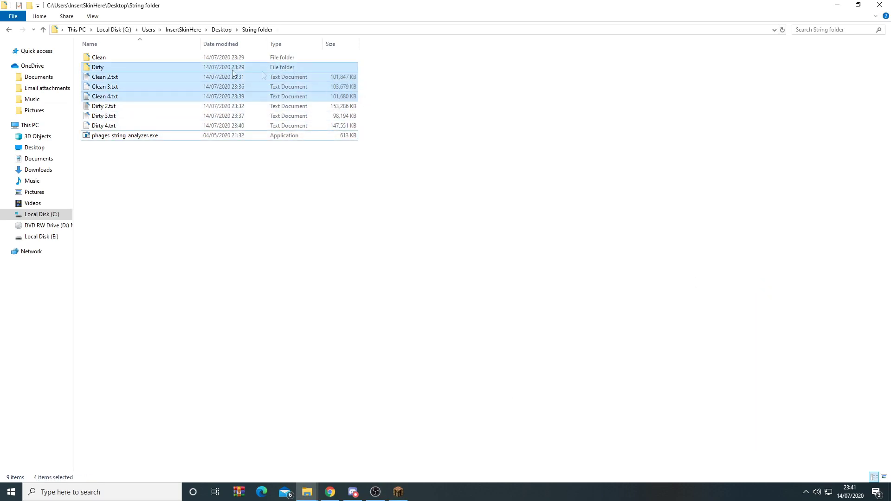
left_click(424, 113)
left_click_drag(361, 97, 347, 81)
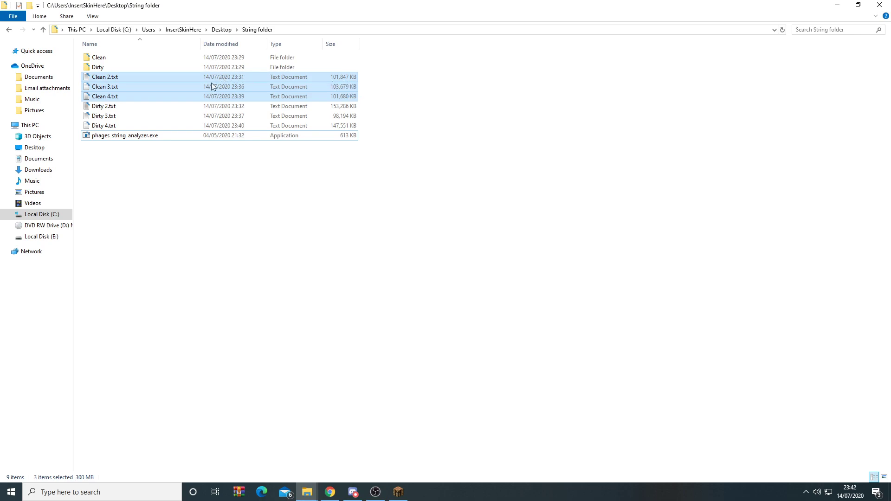
left_click_drag(211, 83, 142, 56)
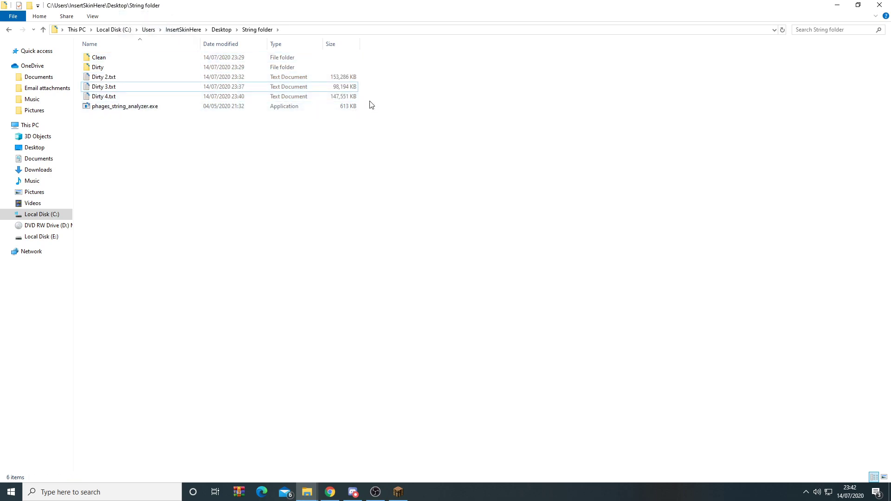
left_click_drag(370, 103, 142, 67)
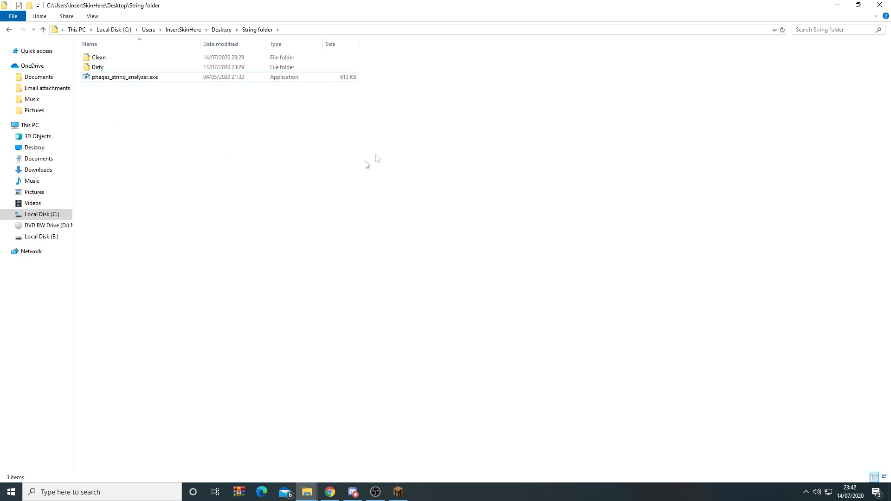
left_click_drag(376, 88, 179, 114)
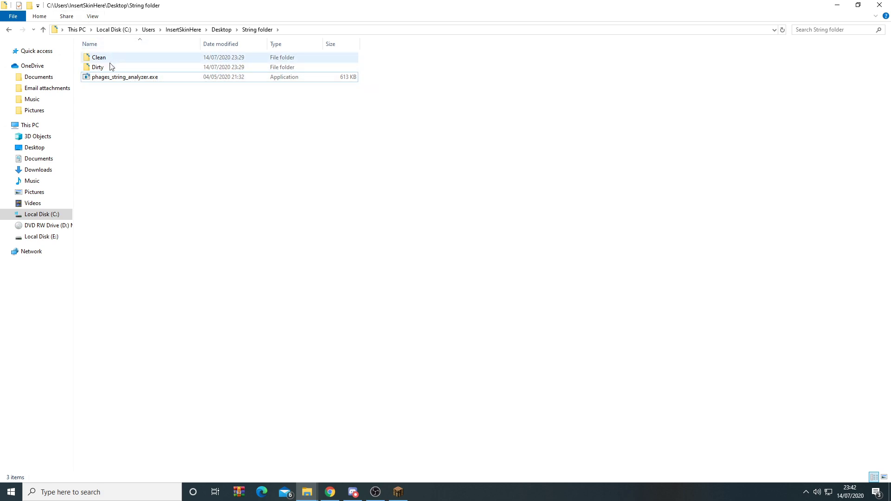
Run phages_string_analyzer.exe on the dumps with a minimum string length of 5 and close it when it finishes
double_click(126, 78)
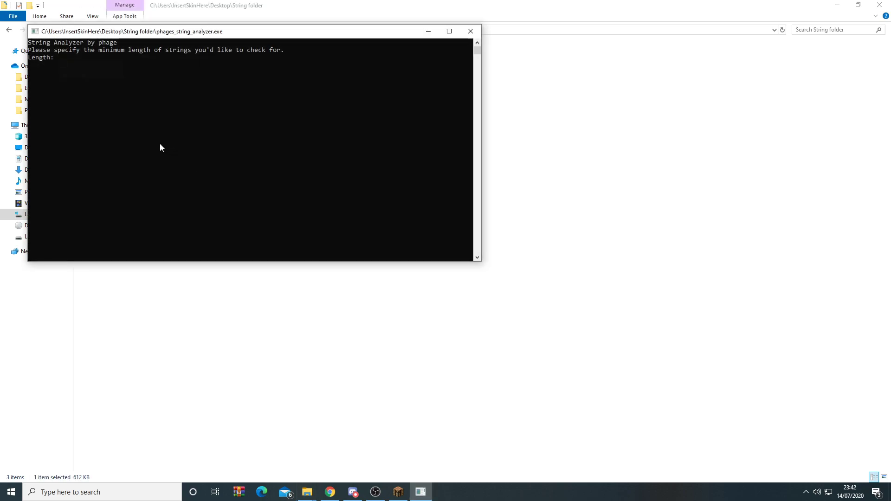
type("5")
key("Return")
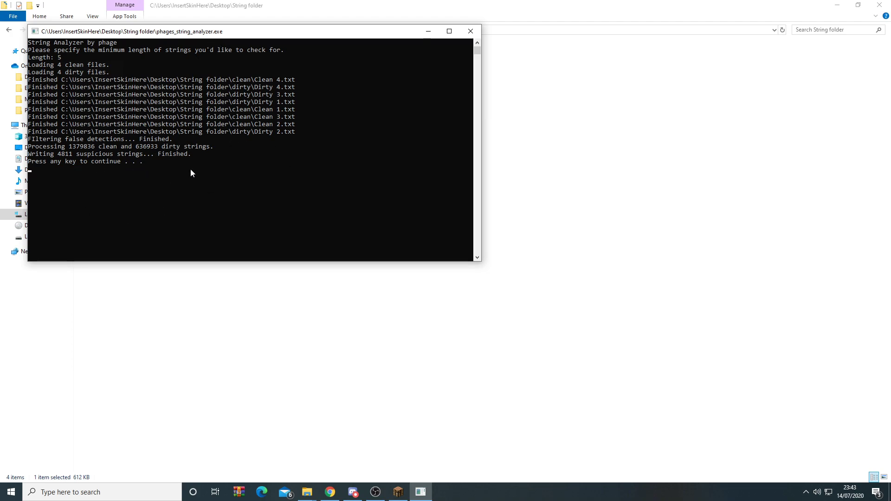
key("Return")
left_click_drag(394, 80, 345, 76)
left_click(396, 79)
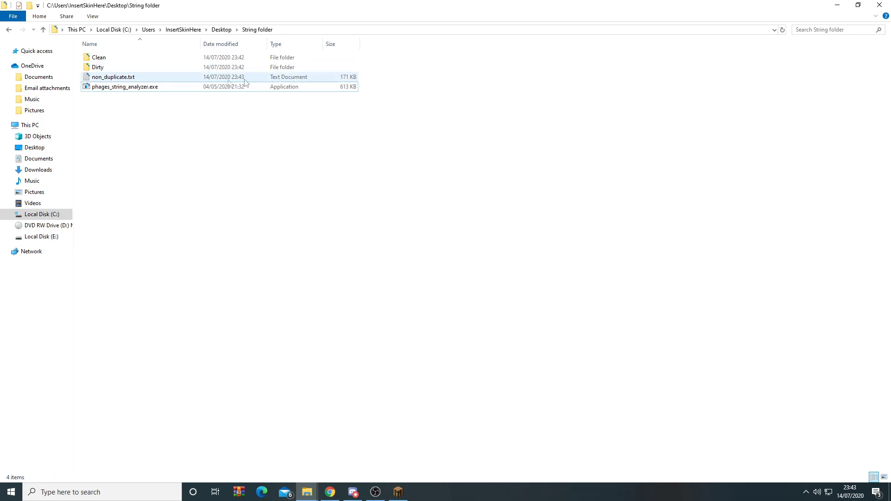
Open non_duplicate.txt in a maximized window and examine the suspicious strings it lists
double_click(150, 80)
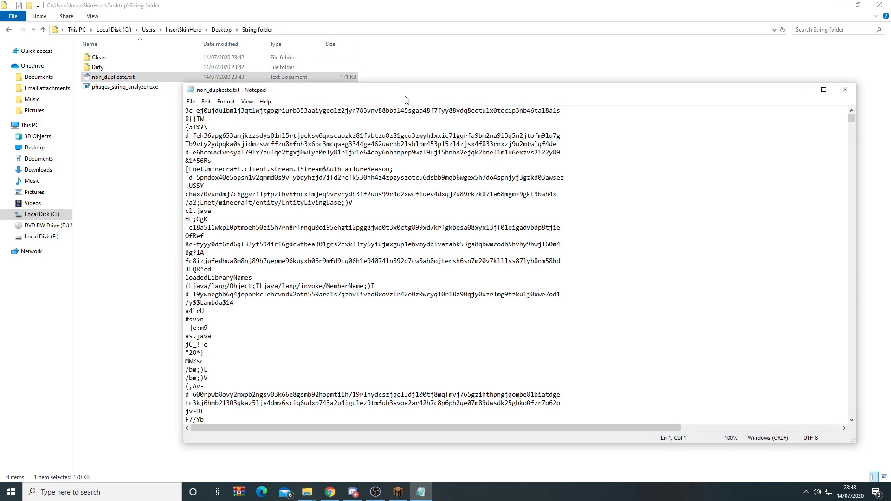
double_click(405, 100)
scroll(72, 82, "down", 17)
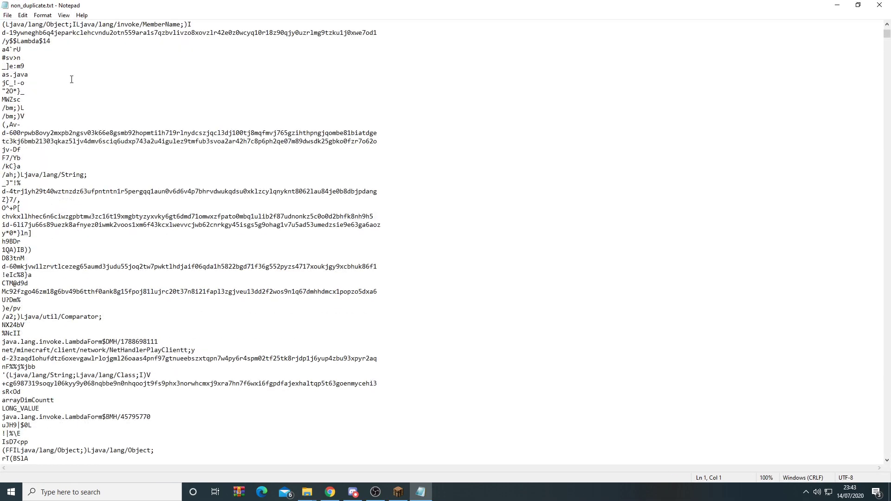
scroll(67, 79, "down", 1)
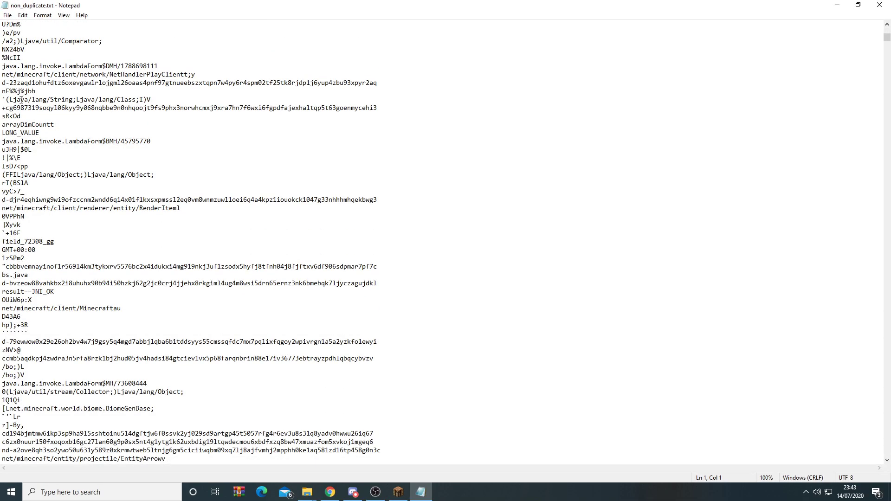
left_click_drag(20, 100, 192, 413)
left_click(195, 411)
scroll(130, 406, "down", 2)
scroll(114, 162, "down", 15)
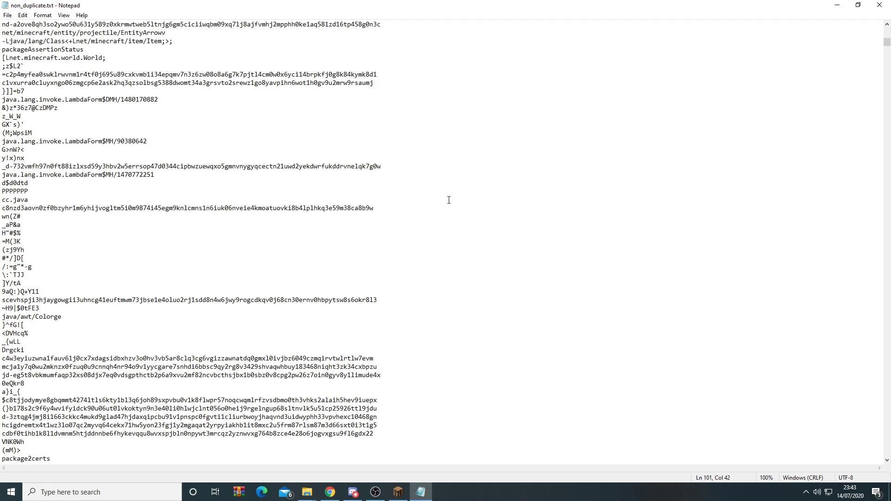
scroll(369, 261, "down", 9)
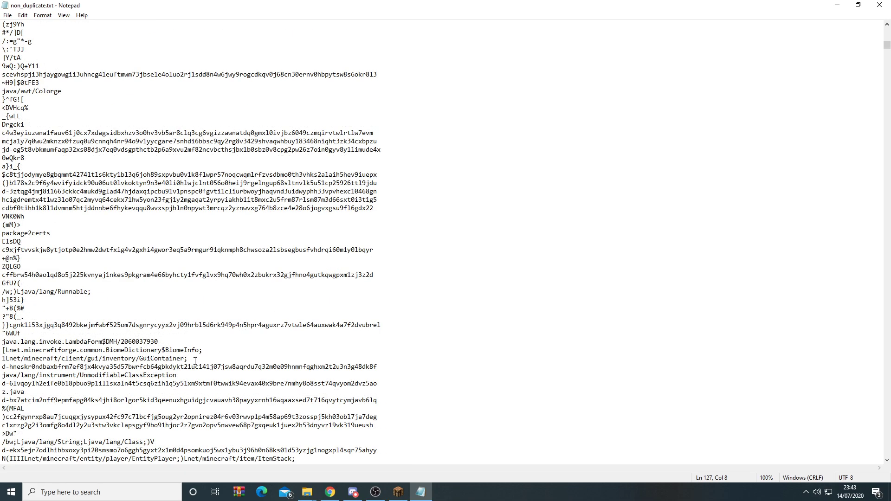
left_click_drag(192, 360, 16, 358)
left_click(83, 358)
left_click_drag(106, 359, 174, 359)
left_click(229, 361)
Search non_duplicate.txt for "bit" and inspect the matching clients\Bit path and the strings around it
key("ctrl+f")
type("bit")
key("Return")
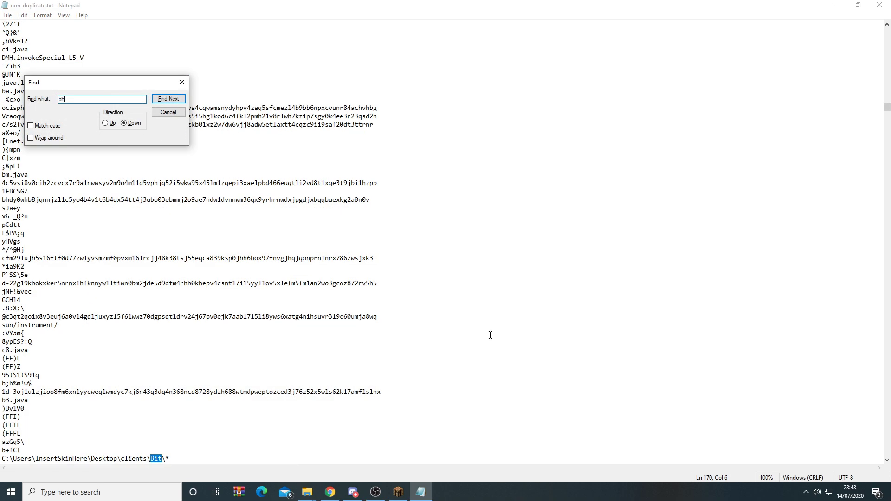
left_click(186, 84)
left_click_drag(170, 458, 128, 458)
scroll(135, 452, "down", 3)
left_click(196, 407)
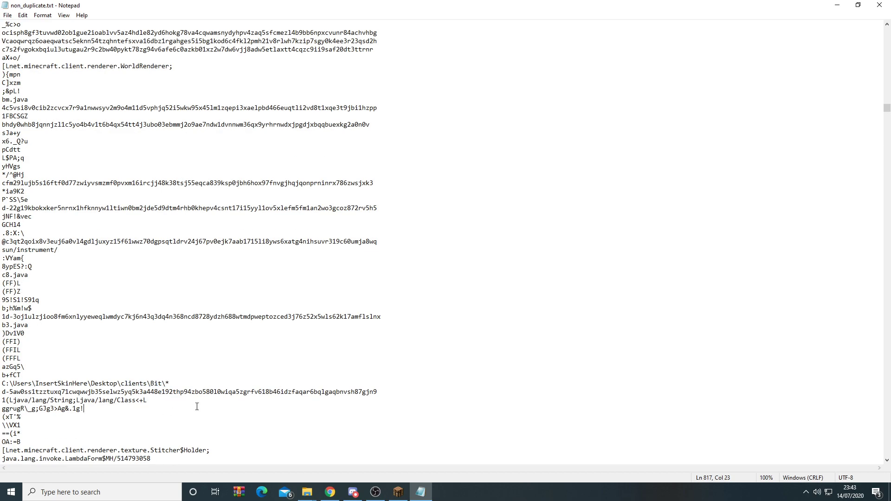
Step through the further occurrences of "bit" in non_duplicate.txt and close the search
key("ctrl+f")
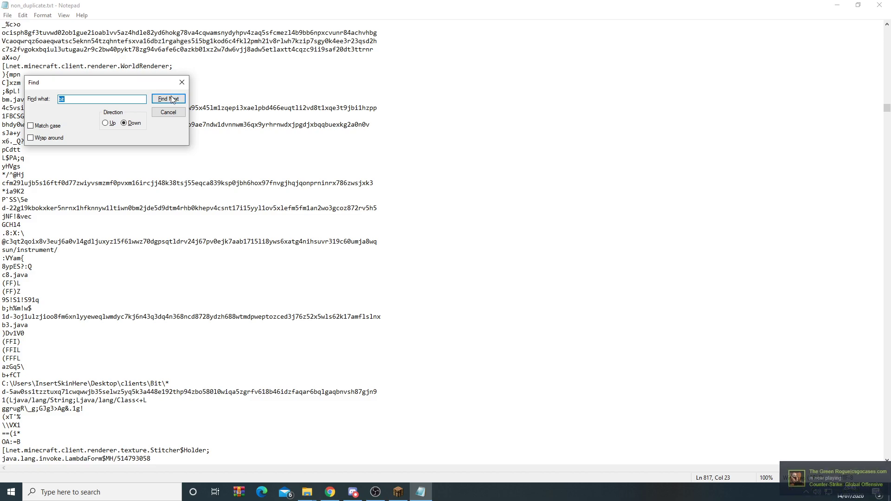
left_click(174, 99)
left_click(174, 99)
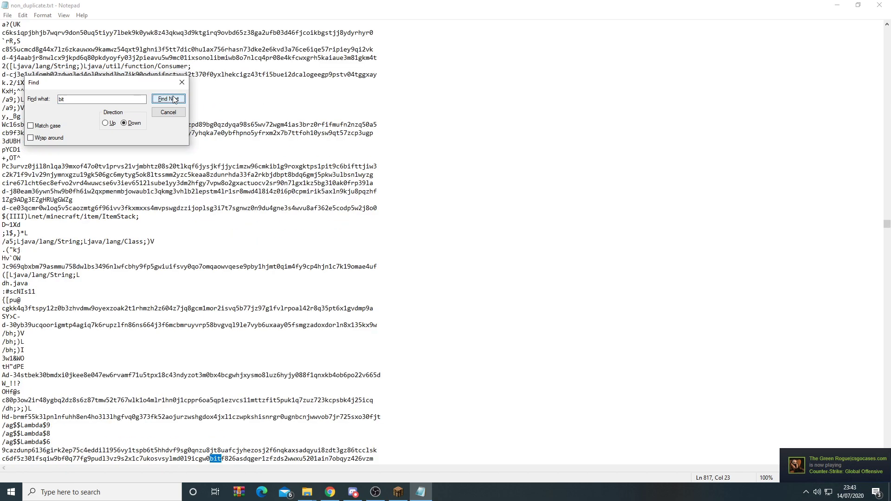
left_click(174, 99)
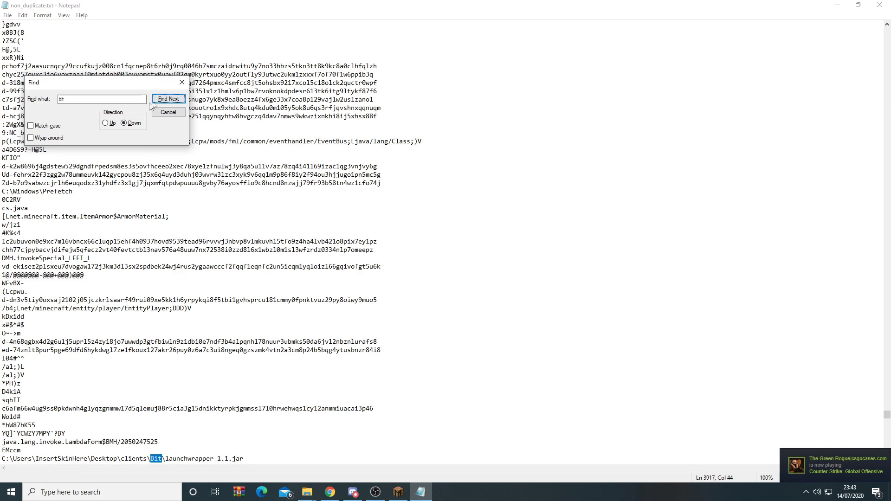
left_click(155, 101)
left_click(475, 281)
left_click(182, 82)
Look back through non_duplicate.txt for a candidate cheat string and select "/l;)V"
scroll(316, 92, "up", 20)
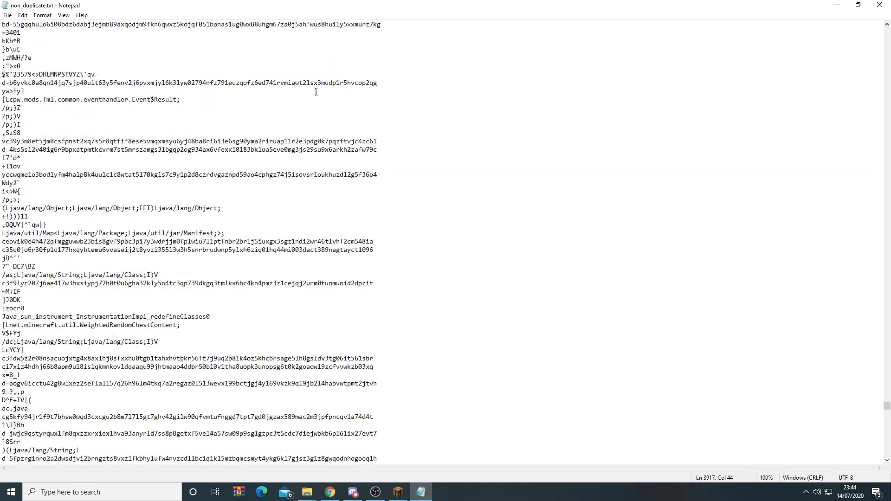
scroll(316, 92, "up", 20)
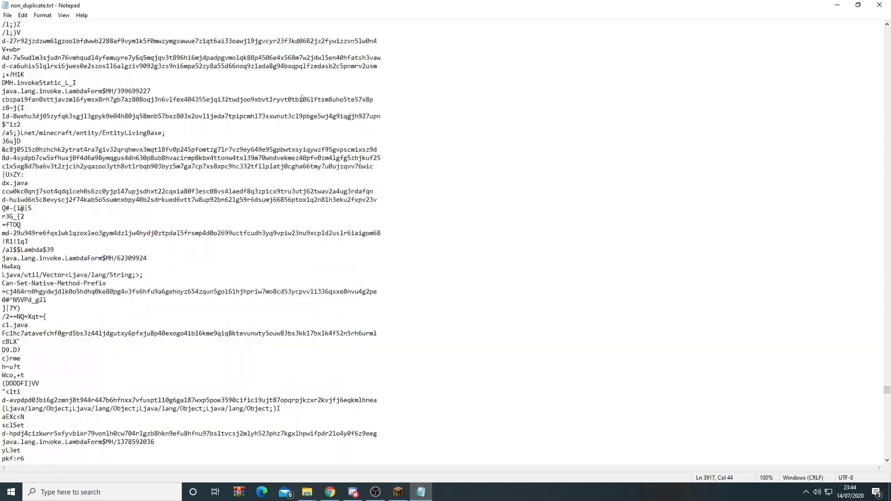
scroll(125, 213, "up", 8)
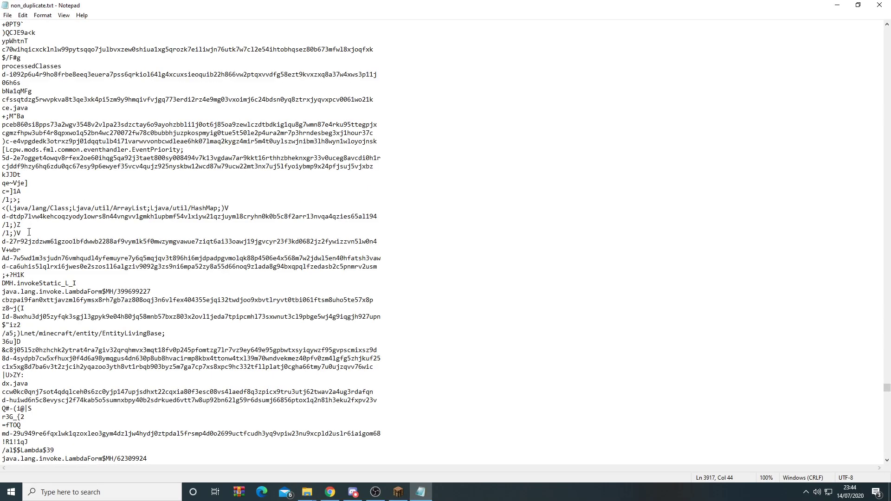
left_click_drag(27, 233, 2, 236)
Bring the running Minecraft game to the front, resume it briefly and pause it again
left_click(399, 492)
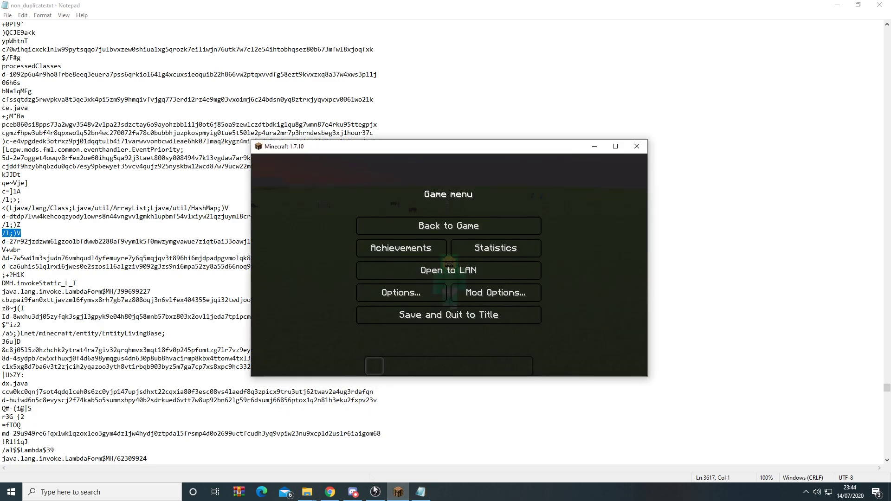
left_click(418, 229)
key("Escape")
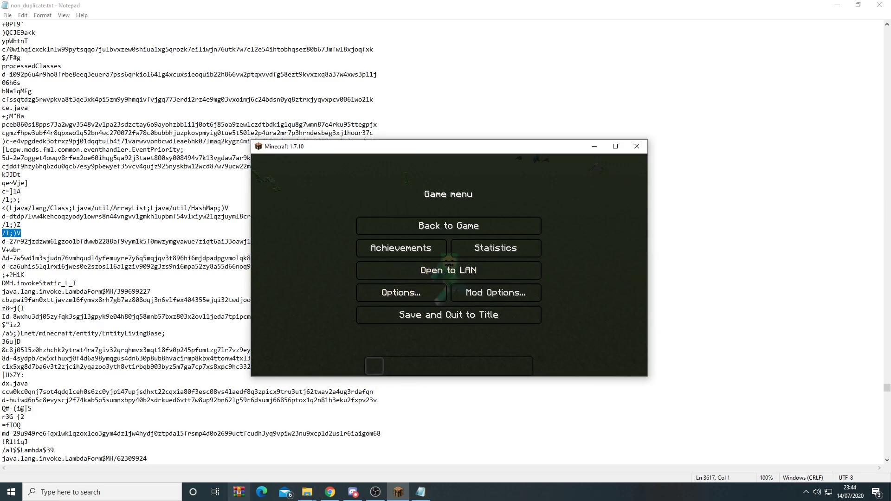
Open Process Hacker and filter its process list for "javaw"
left_click(122, 492)
type("proc")
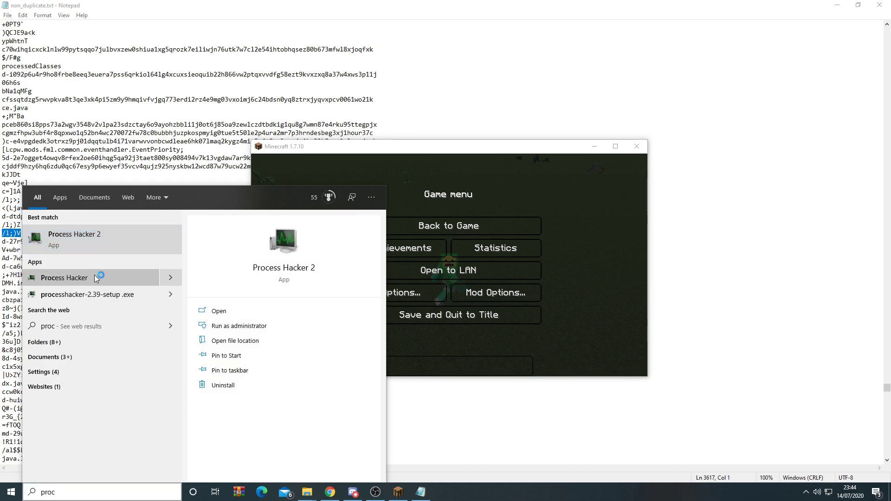
key("Return")
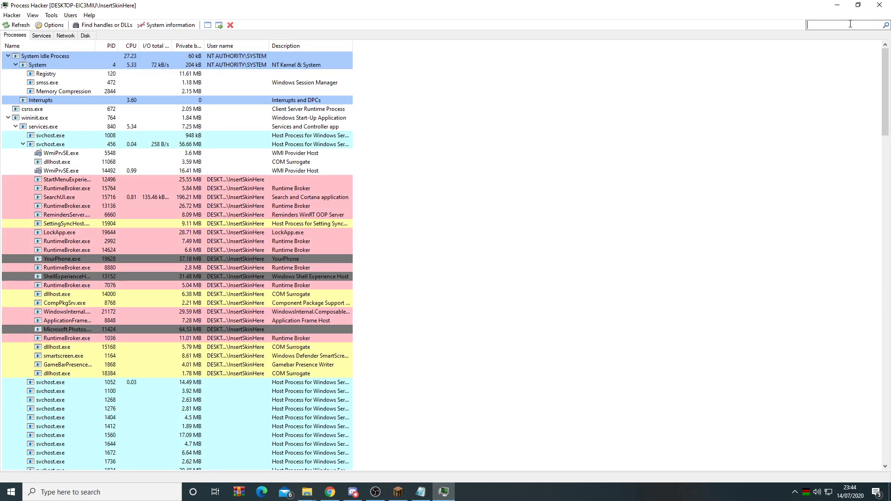
type("javaw")
Run a memory string search on javaw.exe with a minimum length of 4 and Unicode detection
right_click(69, 56)
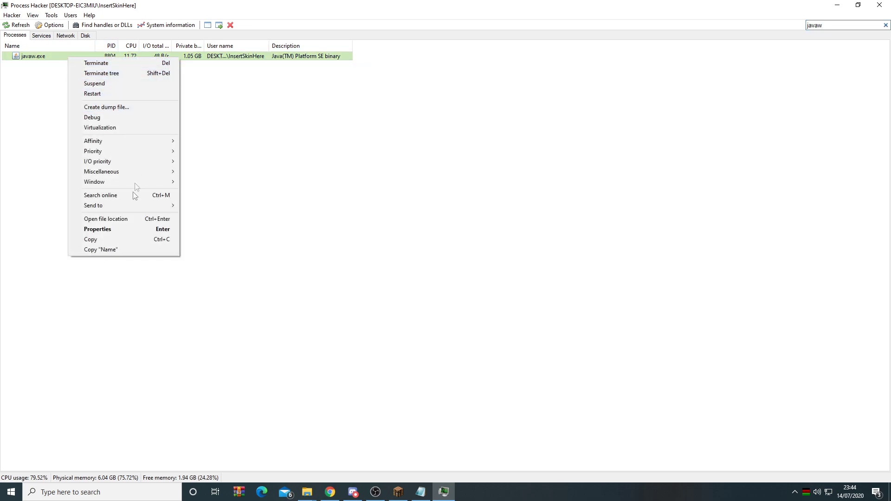
left_click(121, 230)
left_click(332, 131)
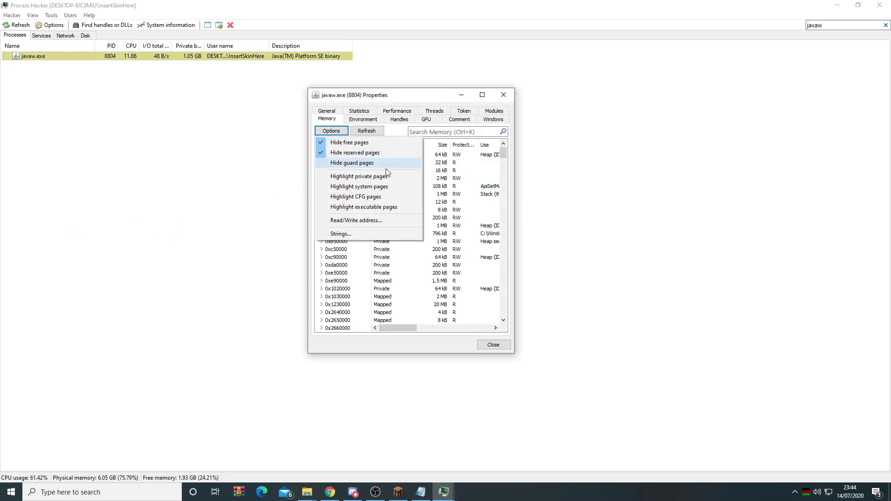
left_click(353, 234)
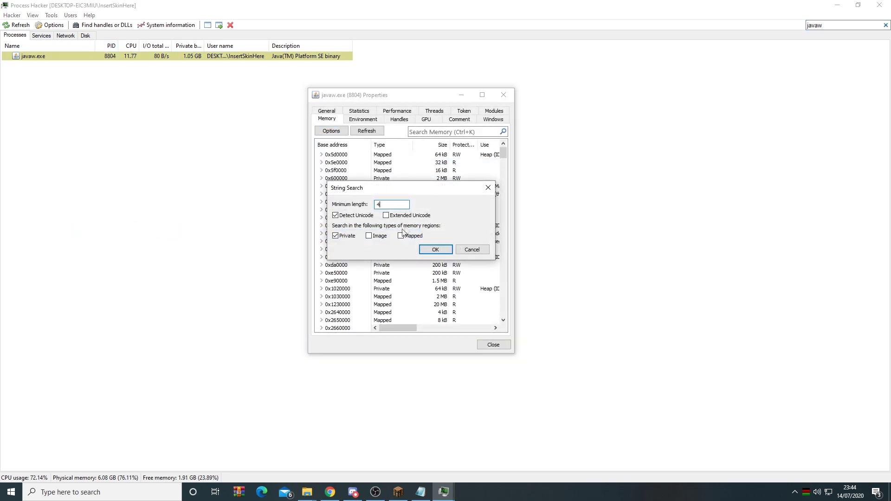
left_click(428, 249)
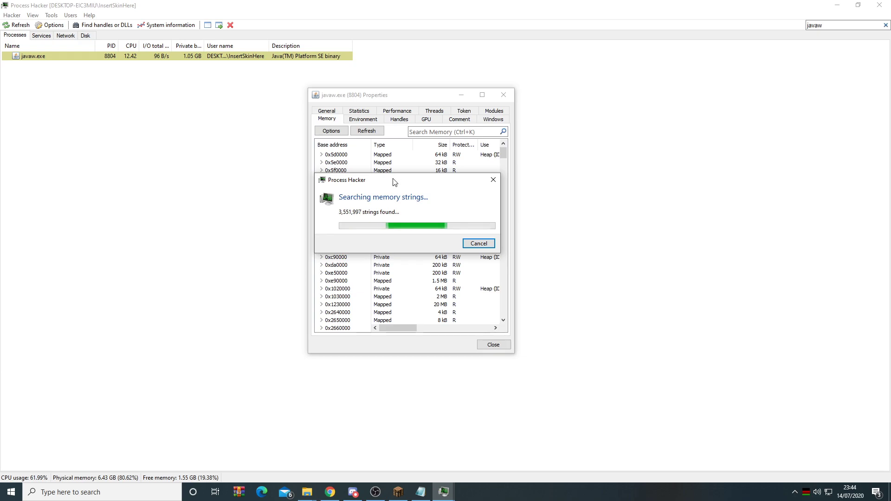
Filter the javaw.exe memory string results for entries containing the copied string "/l;)V", ignoring case
left_click_drag(392, 181, 390, 96)
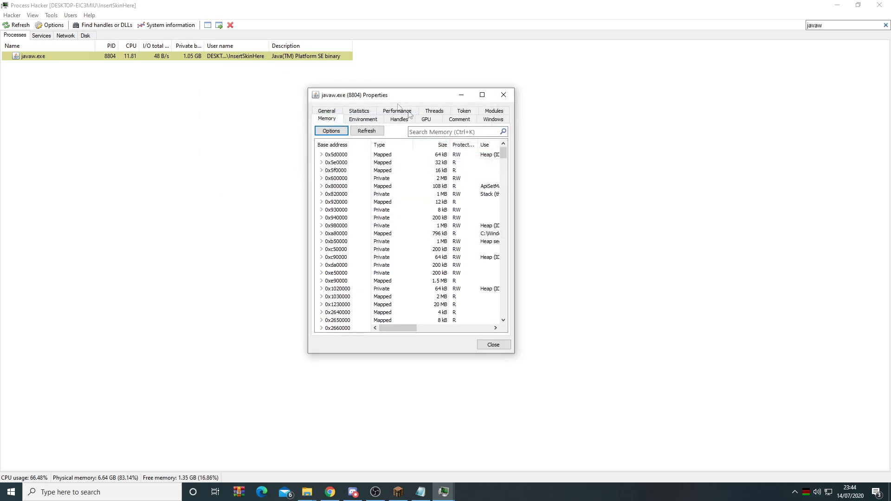
left_click(167, 302)
left_click(205, 323)
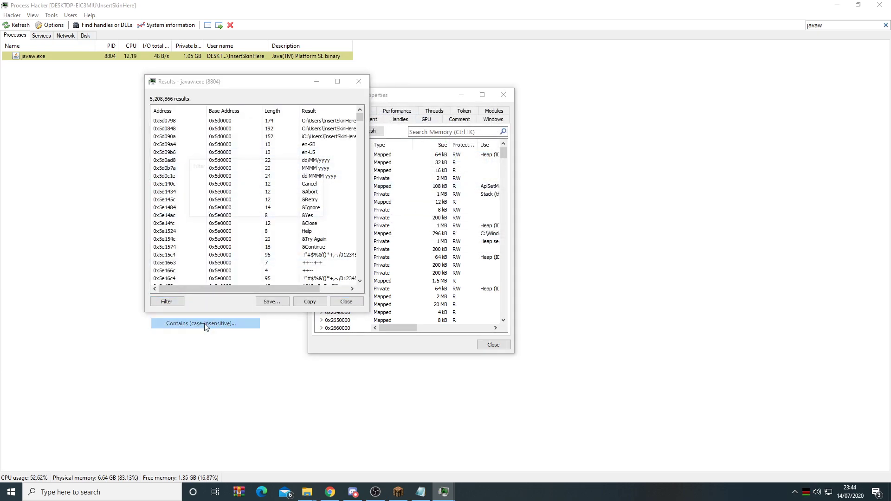
key("ctrl+v")
left_click(266, 207)
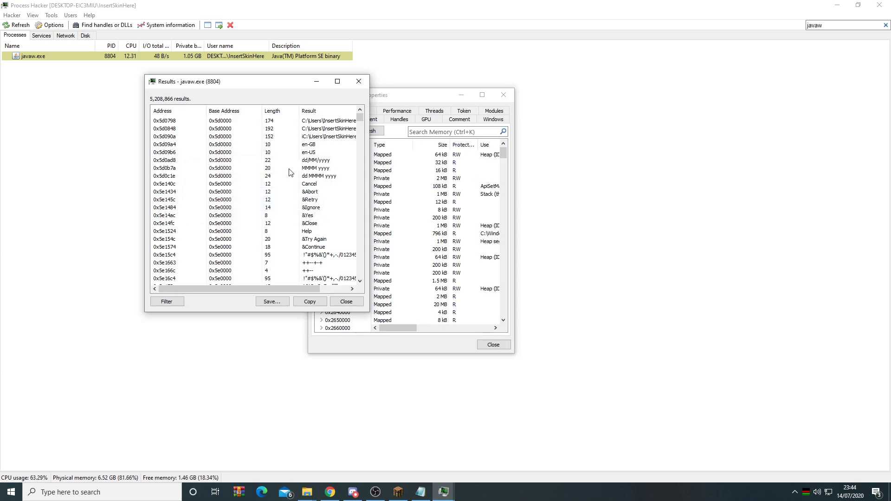
left_click_drag(301, 232, 312, 88)
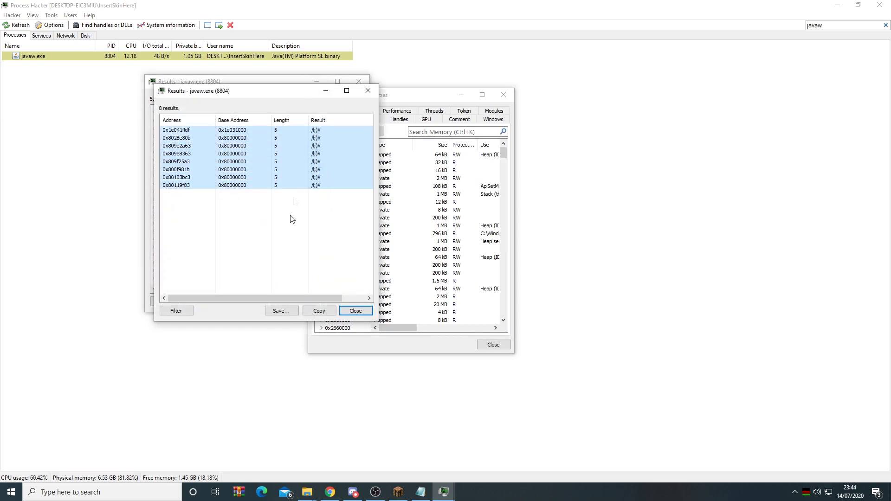
Examine the memory bytes around the match at address 0x8028e80b in a maximized hex view, and close the viewer and the string results
left_click(291, 218)
double_click(232, 138)
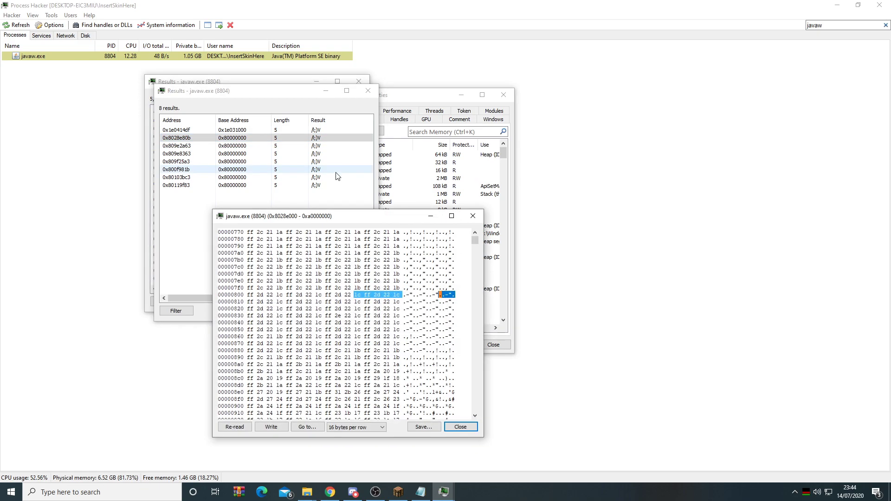
left_click(451, 217)
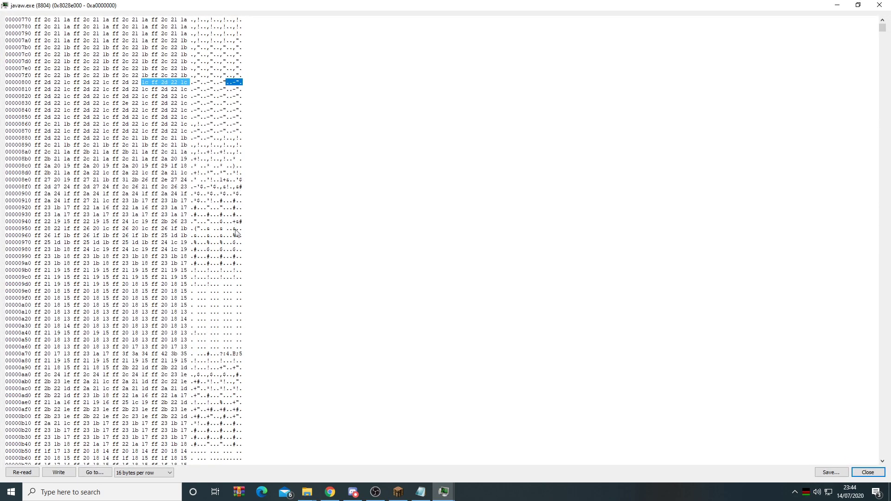
scroll(232, 218, "up", 20)
scroll(231, 237, "down", 14)
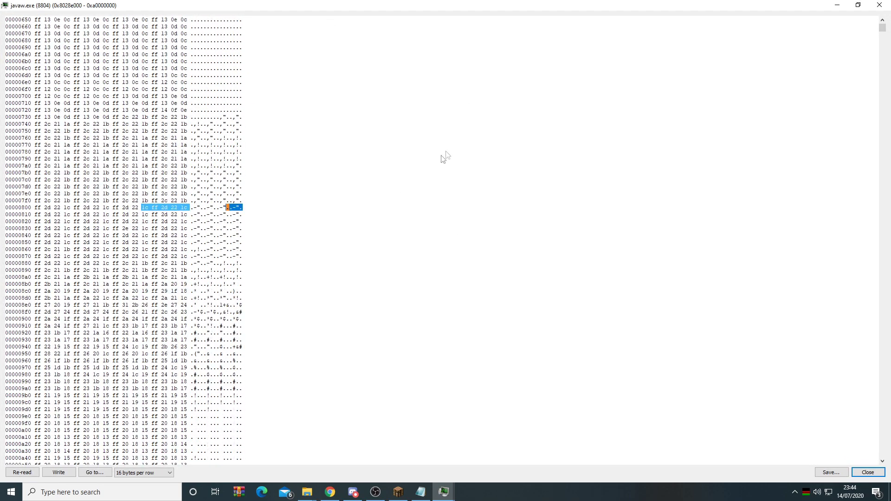
left_click(886, 4)
left_click(352, 311)
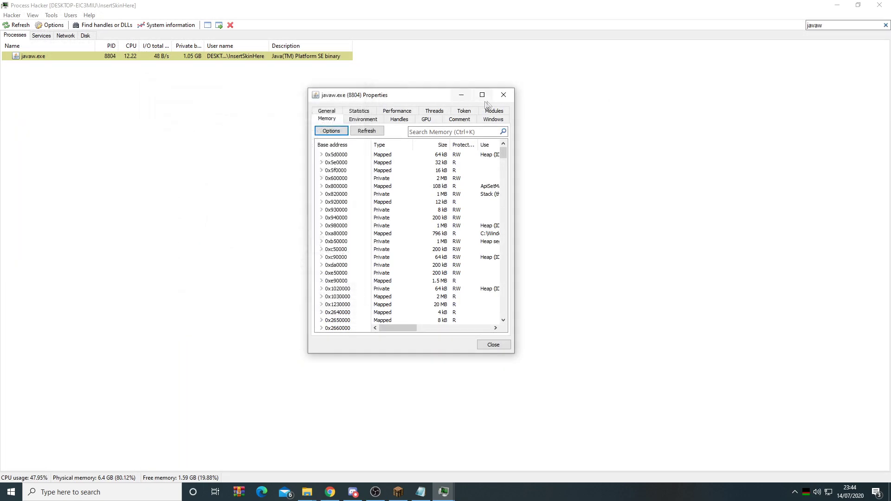
Switch to the running Minecraft 1.7.10 game, maximize its window and resume play
left_click(398, 492)
left_click(448, 225)
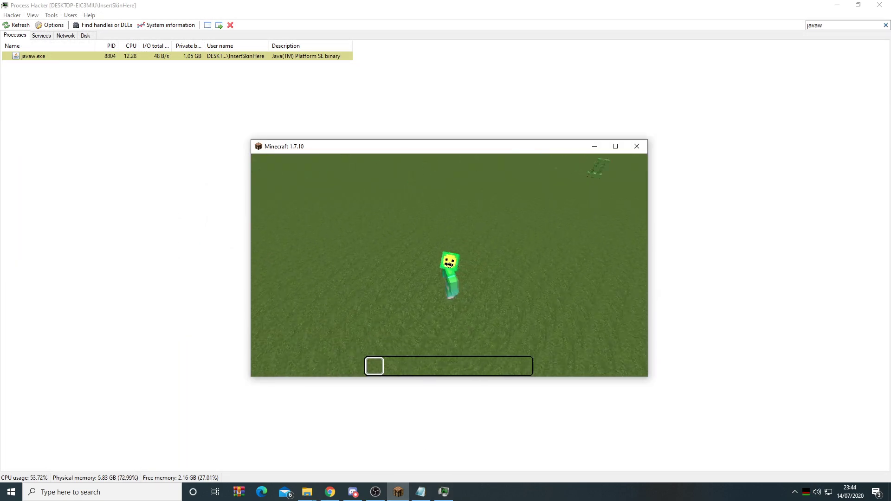
key("Escape")
left_click(616, 146)
key("Escape")
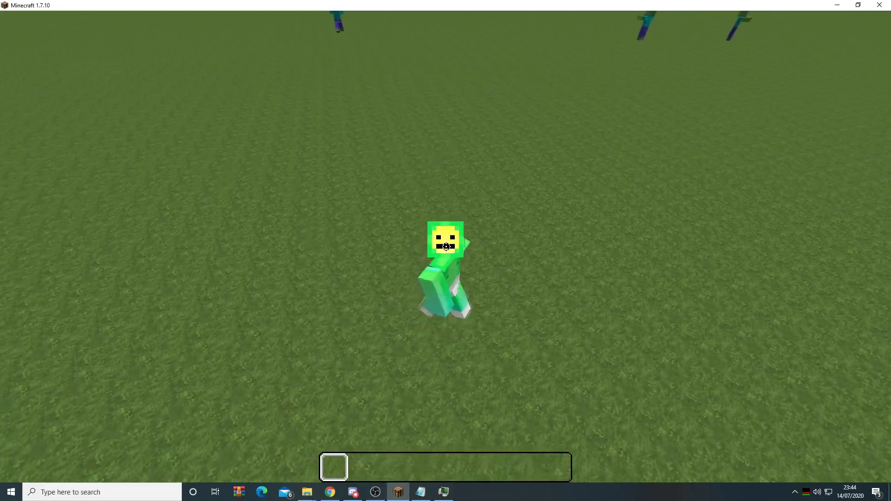